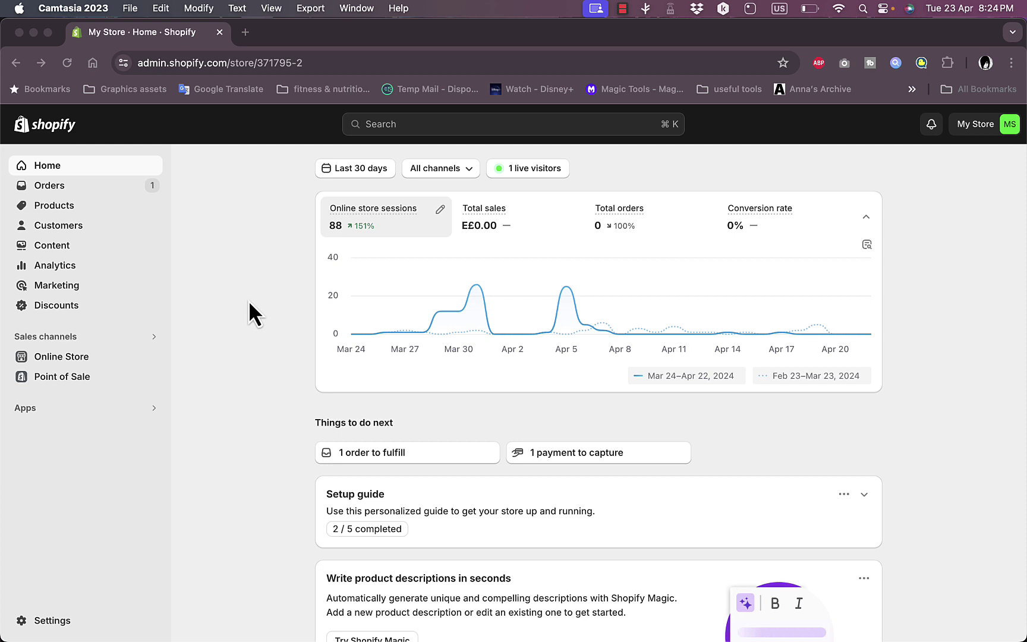
# - Glance at the products list, return to the admin home, and open the live online store
pyautogui.click(67, 205)
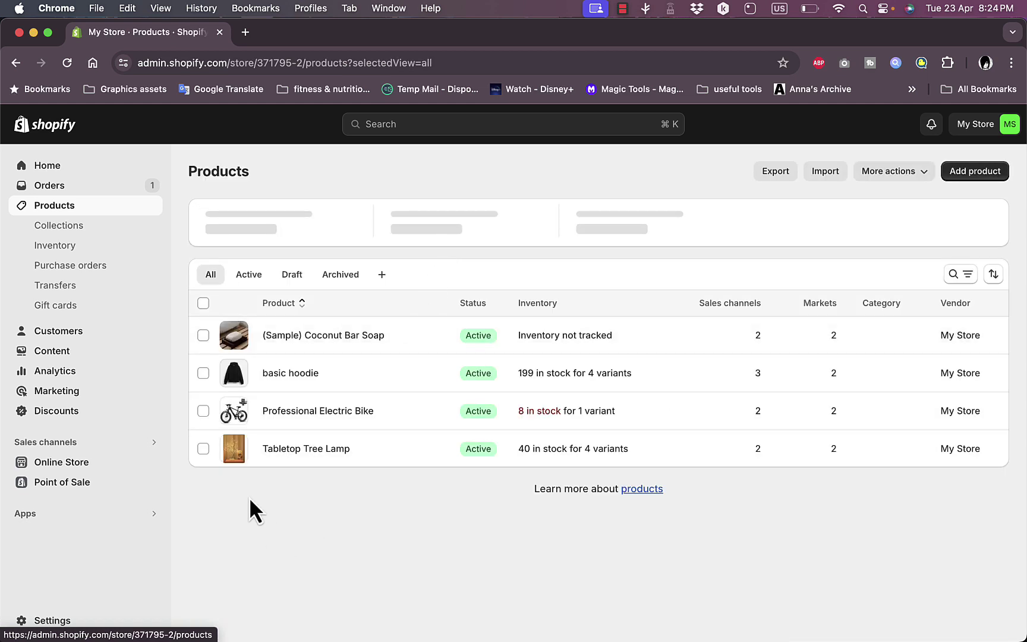
pyautogui.click(67, 170)
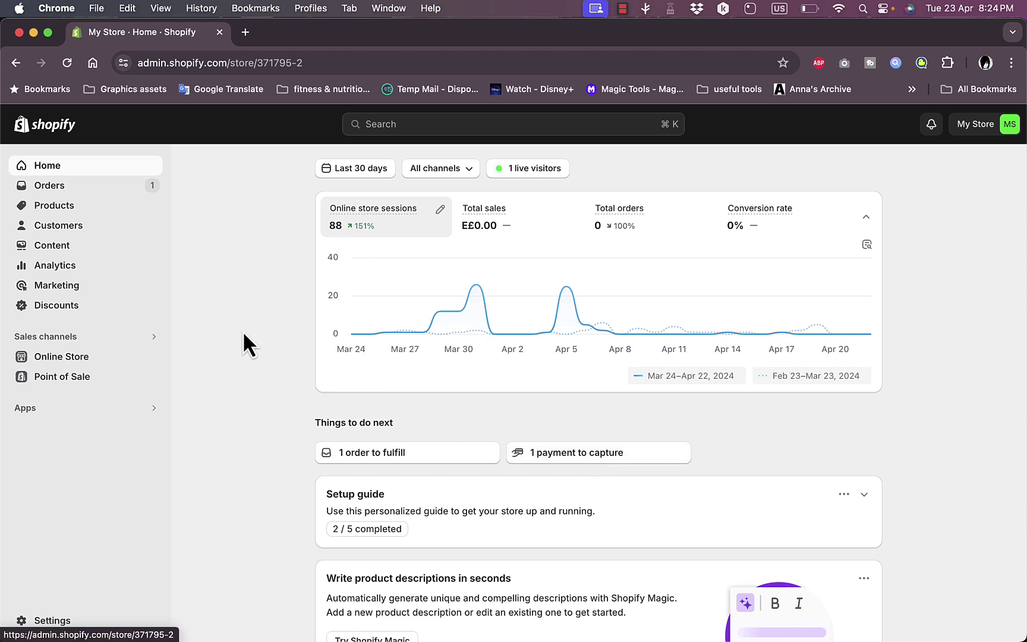
pyautogui.moveTo(91, 357)
pyautogui.moveTo(567, 301)
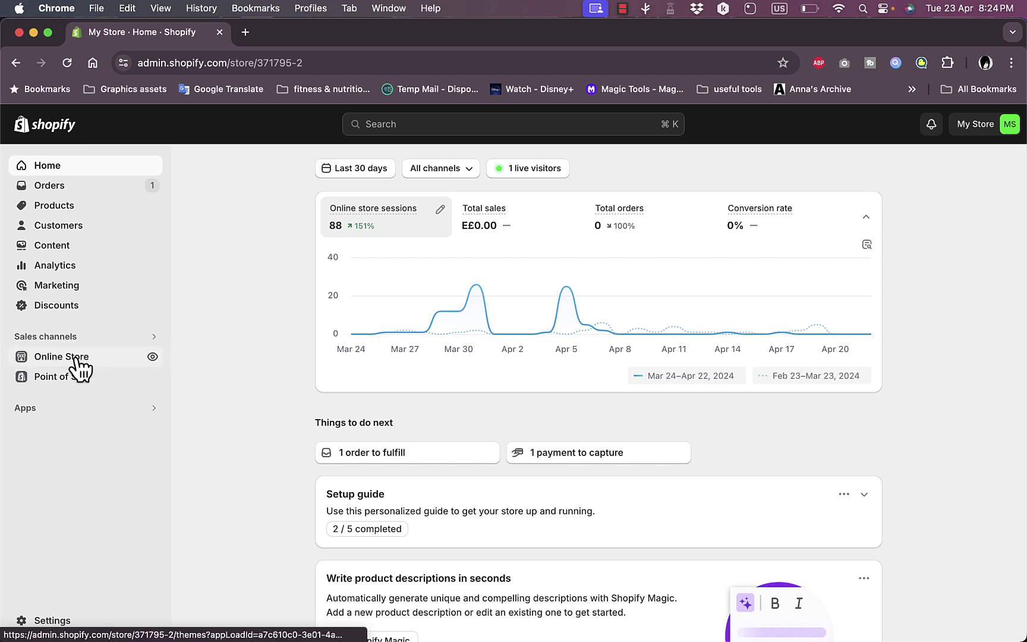
pyautogui.click(152, 357)
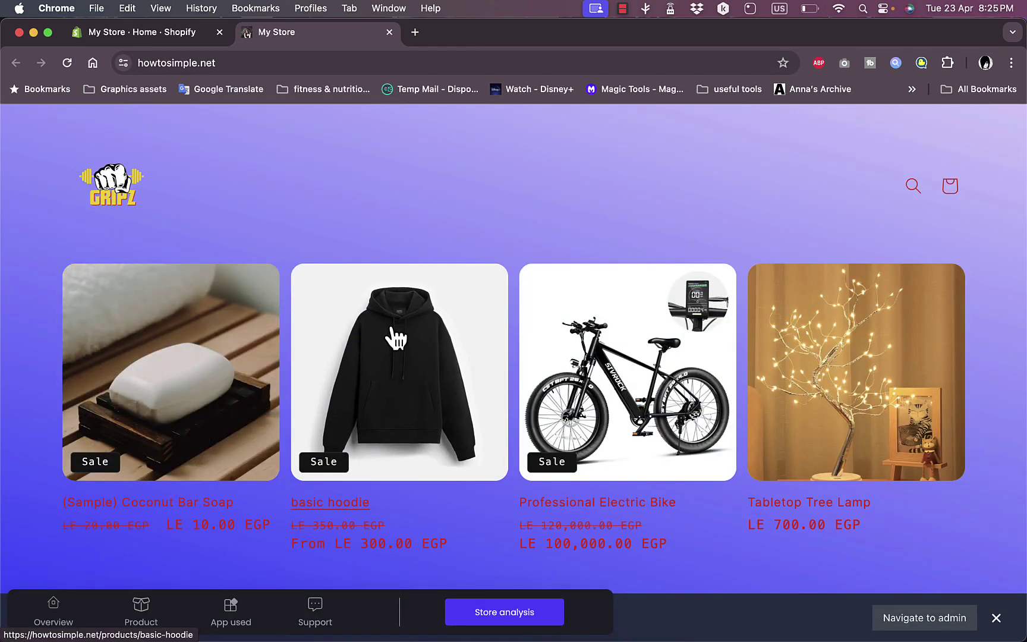
# - Open the basic hoodie product page and use Buy it now for size Small
pyautogui.click(406, 373)
pyautogui.scroll(-3, 679, 354)
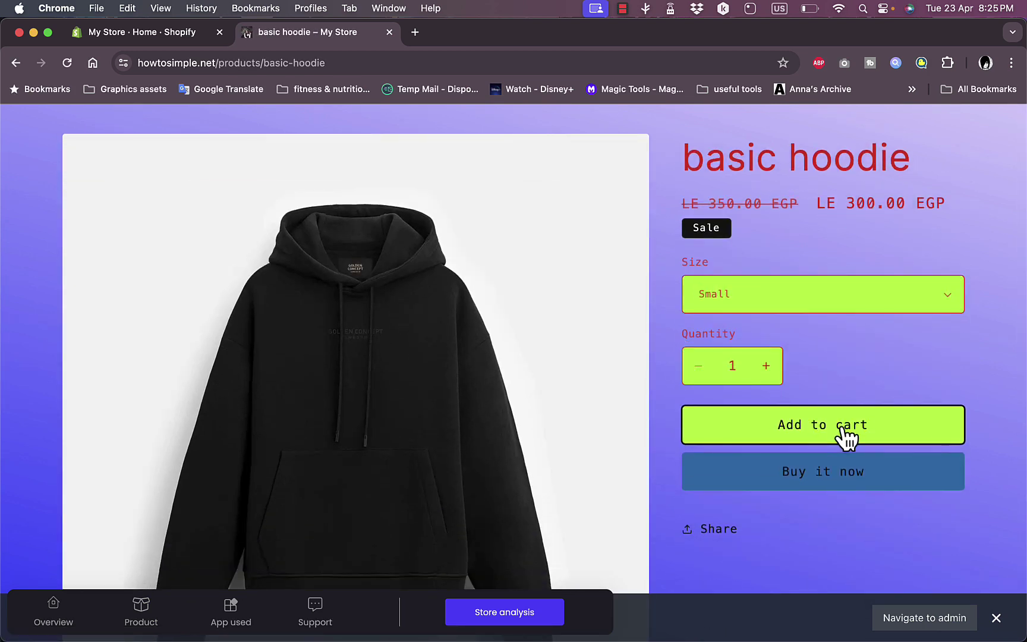
pyautogui.click(823, 476)
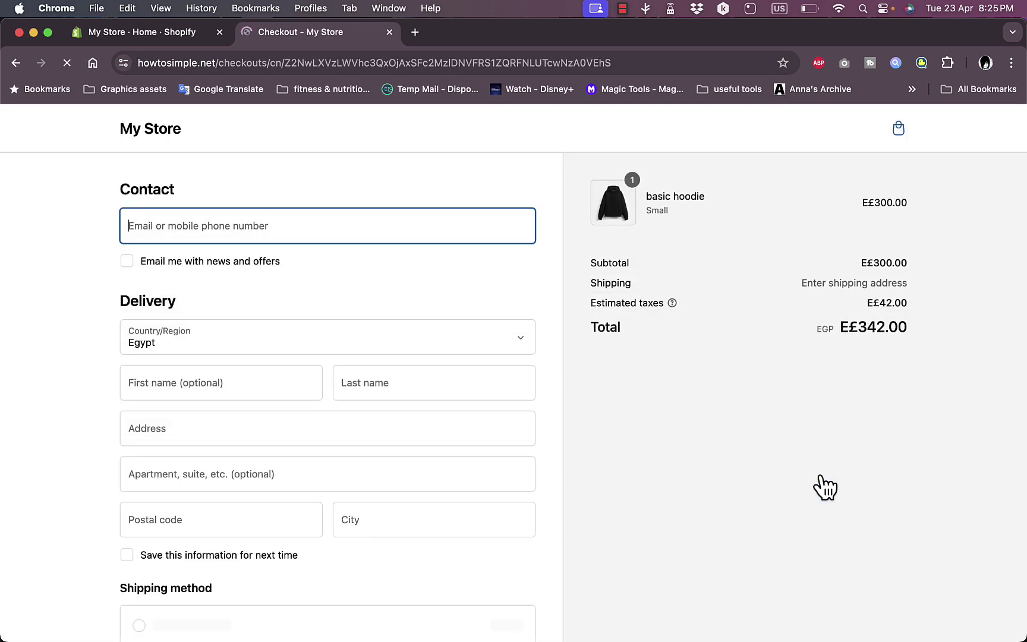
# - Paste the contact e-mail and complete the delivery address, keeping free Standard shipping and Cash on Delivery
pyautogui.scroll(-5, 303, 366)
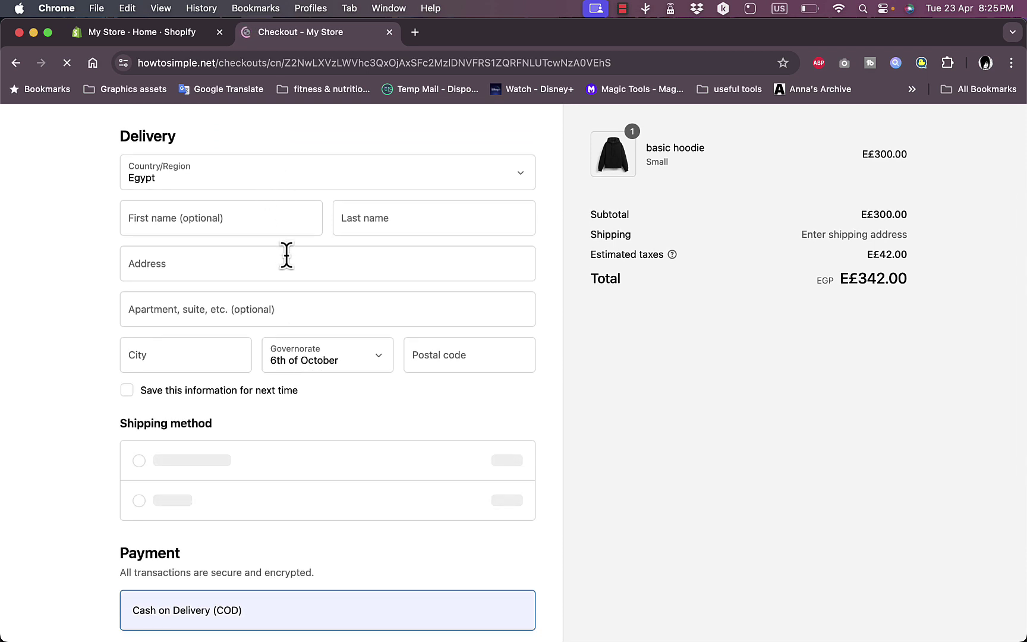
pyautogui.scroll(-3, 287, 254)
pyautogui.scroll(10, 287, 252)
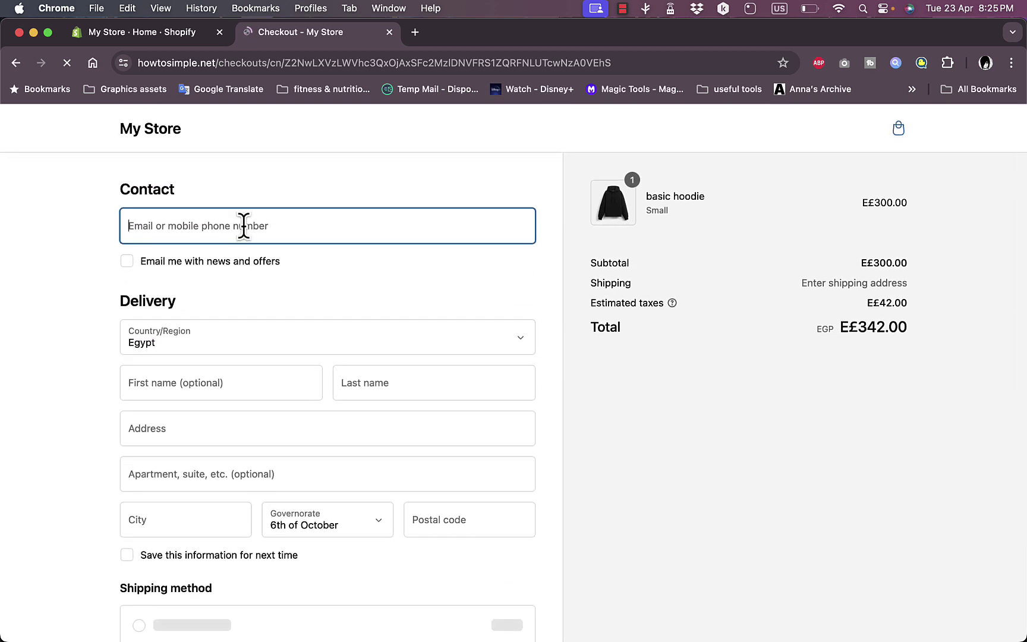
pyautogui.press('super+v')
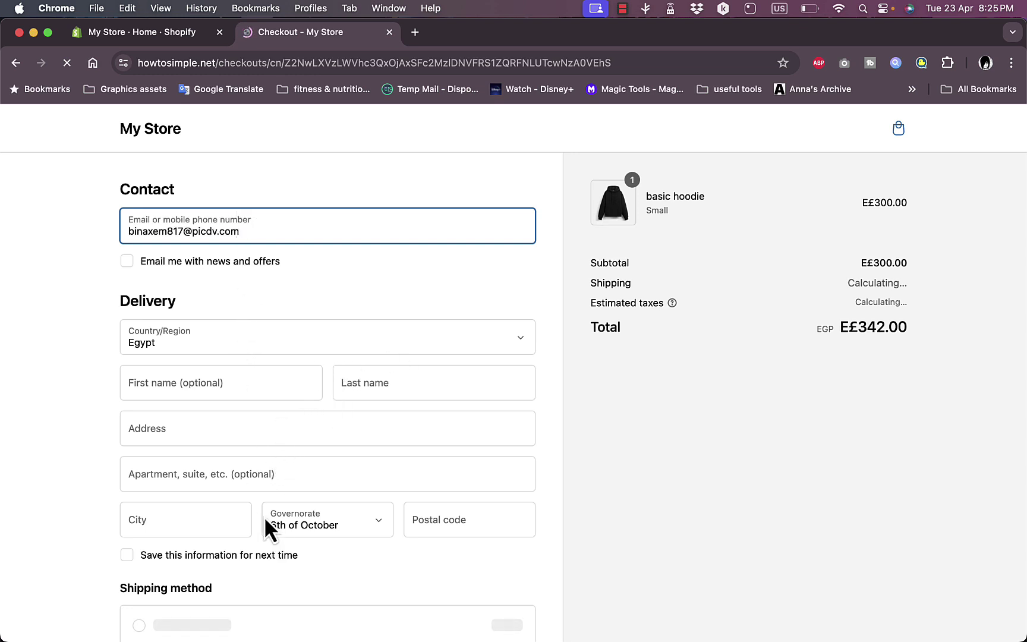
pyautogui.scroll(-8, 325, 467)
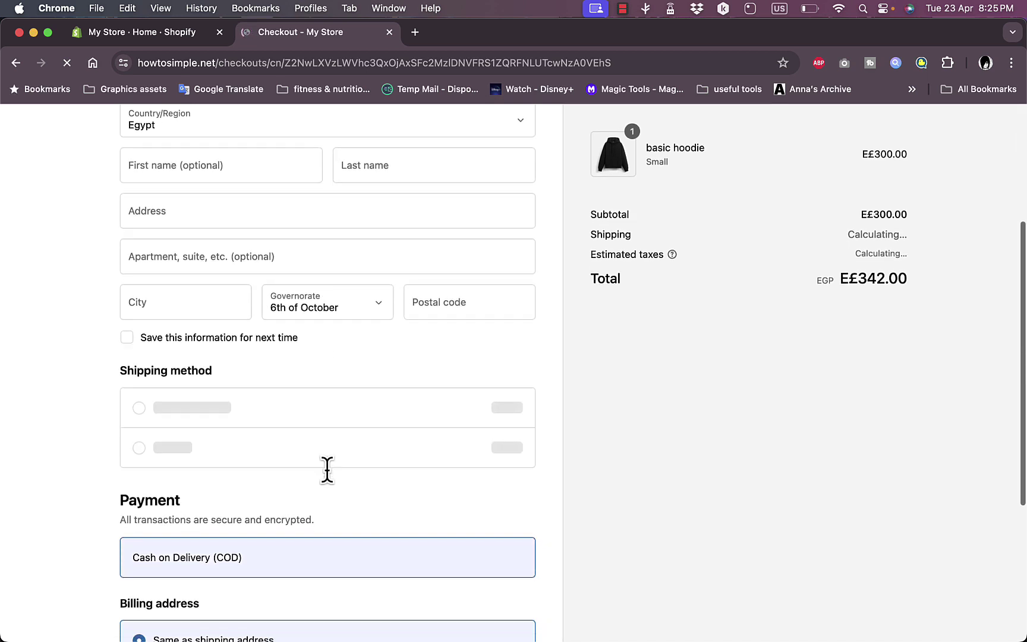
pyautogui.scroll(8, 326, 468)
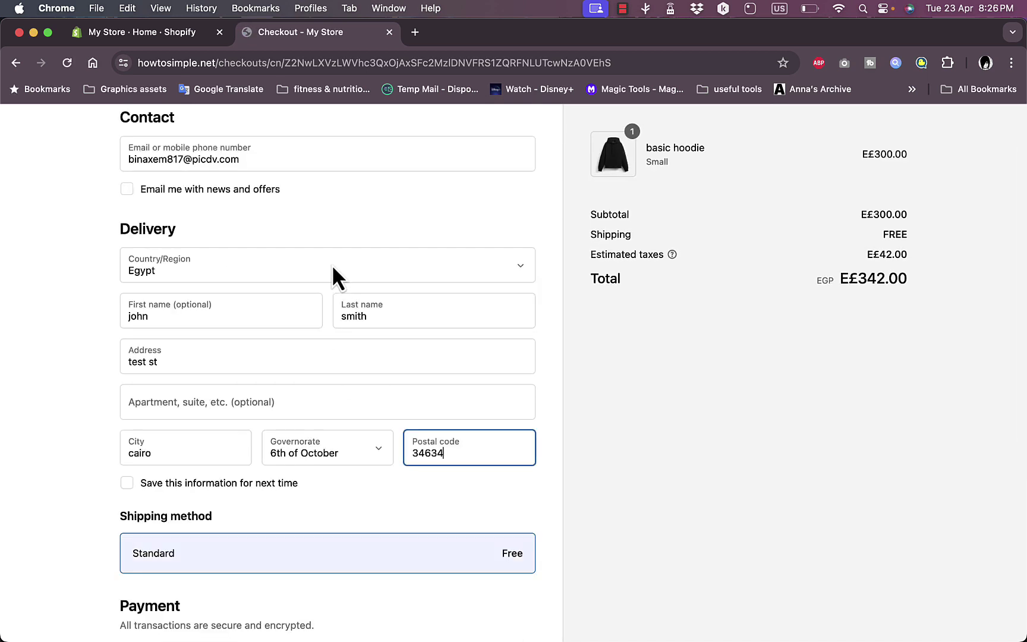
pyautogui.scroll(-1, 332, 265)
pyautogui.scroll(-5, 331, 265)
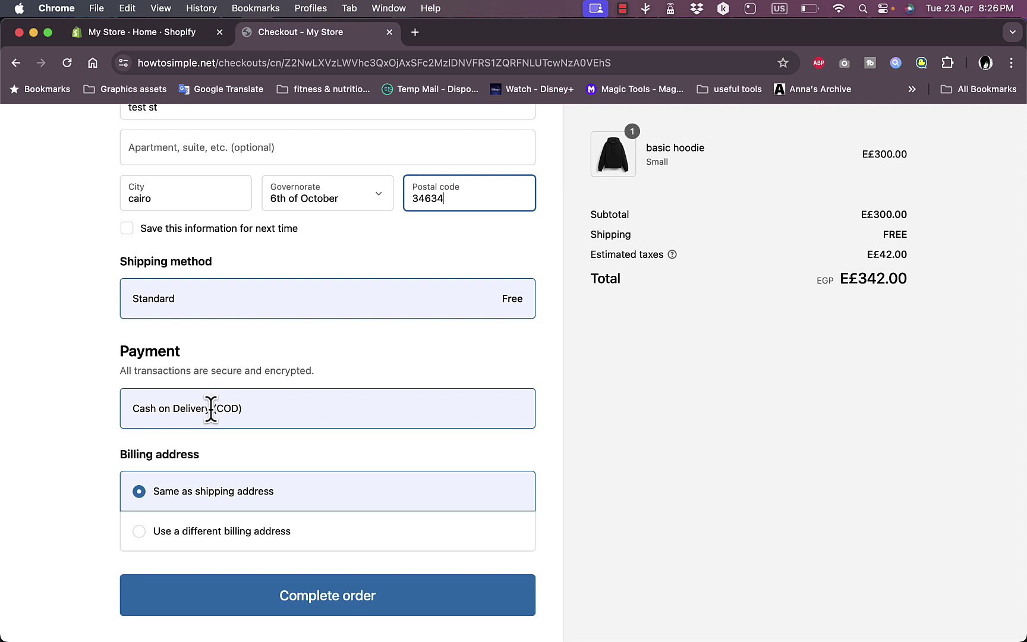
# - Submit the E£342.00 hoodie order with Complete order
pyautogui.click(344, 595)
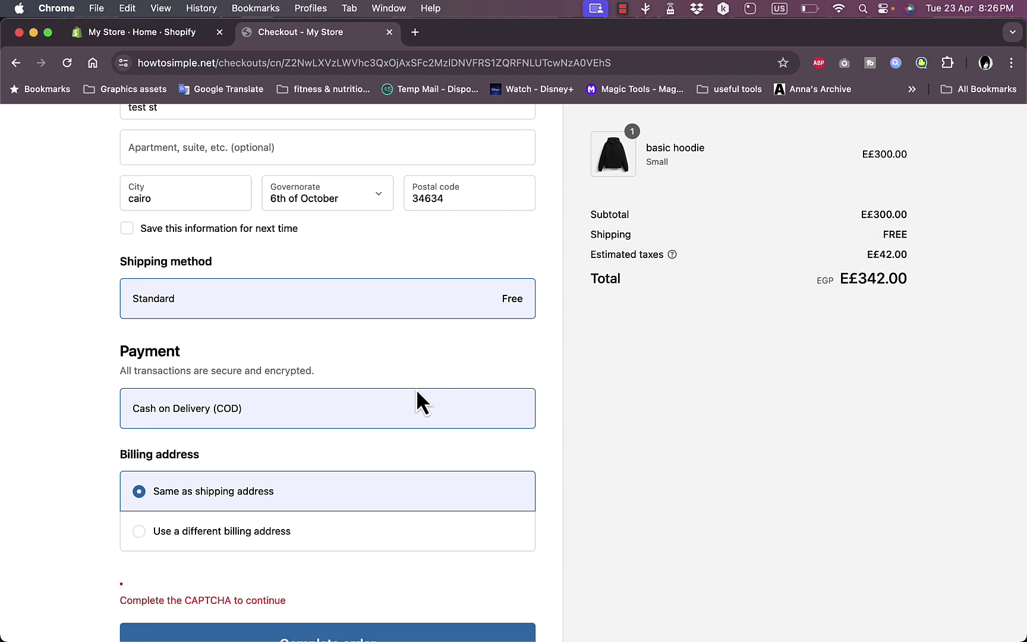
pyautogui.scroll(5, 416, 391)
pyautogui.scroll(-8, 417, 391)
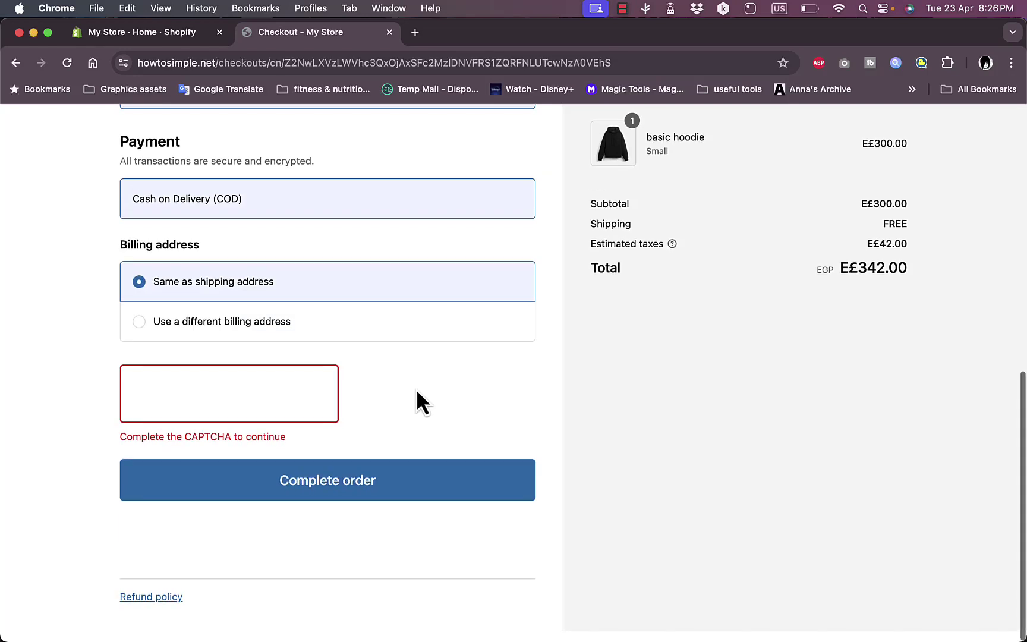
pyautogui.scroll(1, 417, 389)
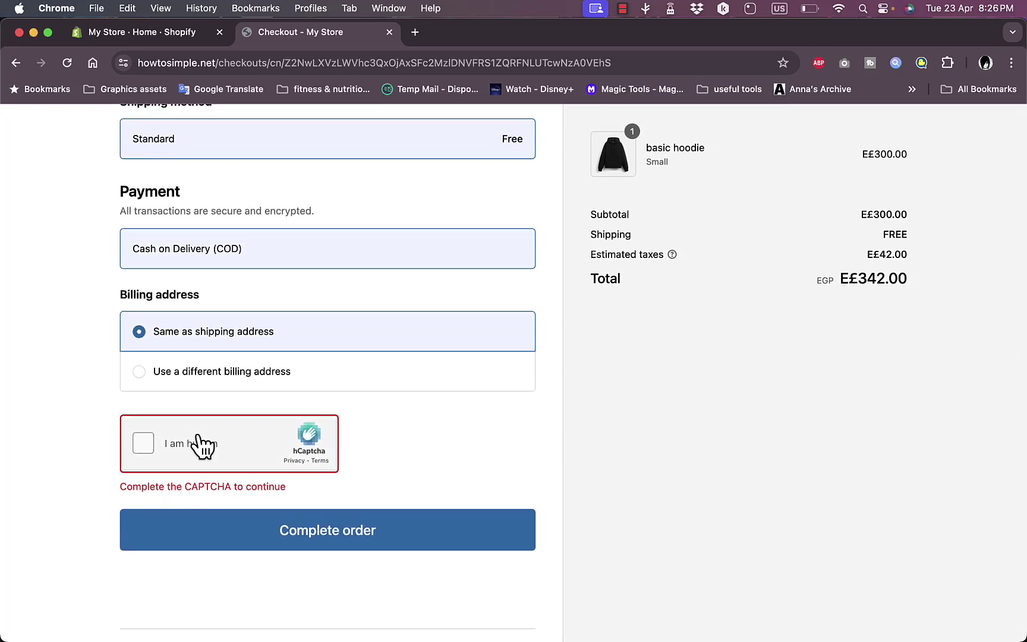
# - Pass the hCaptcha check by selecting the two bumblebee images so order #1003 goes through
pyautogui.click(187, 456)
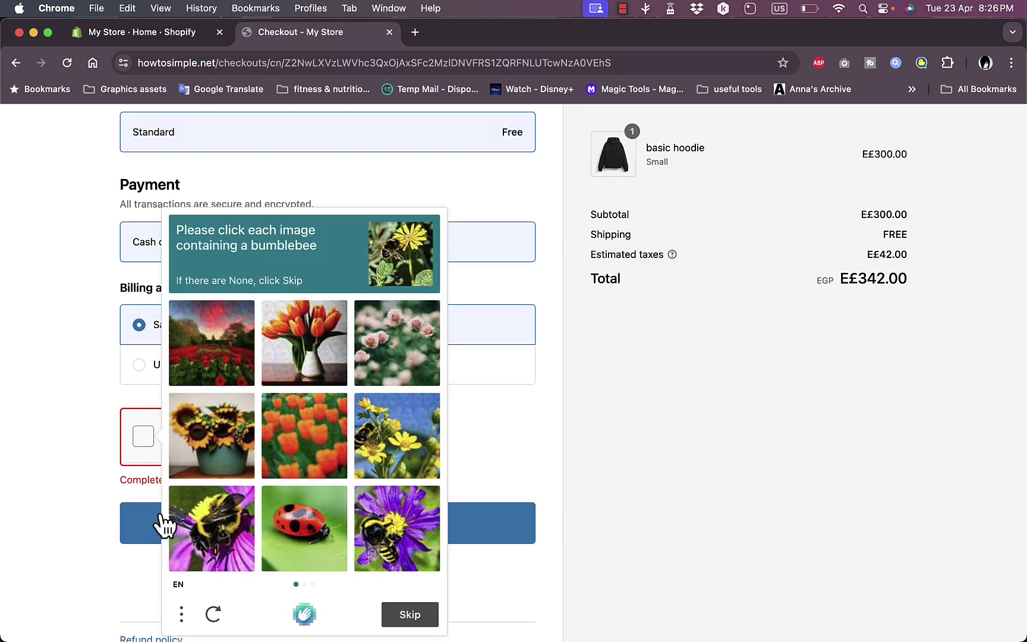
pyautogui.click(208, 514)
pyautogui.click(368, 523)
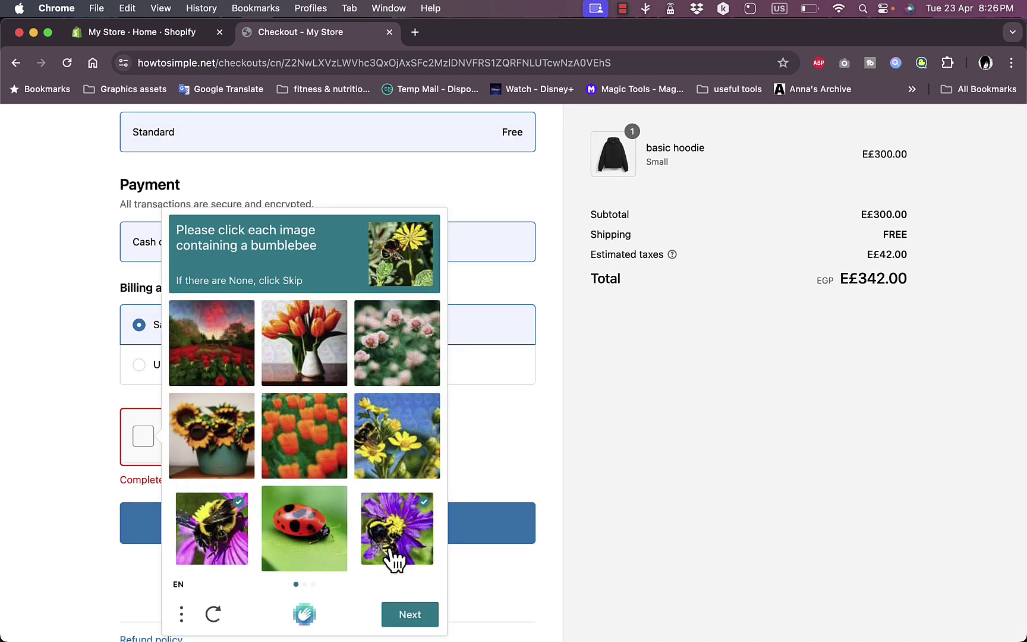
pyautogui.click(413, 616)
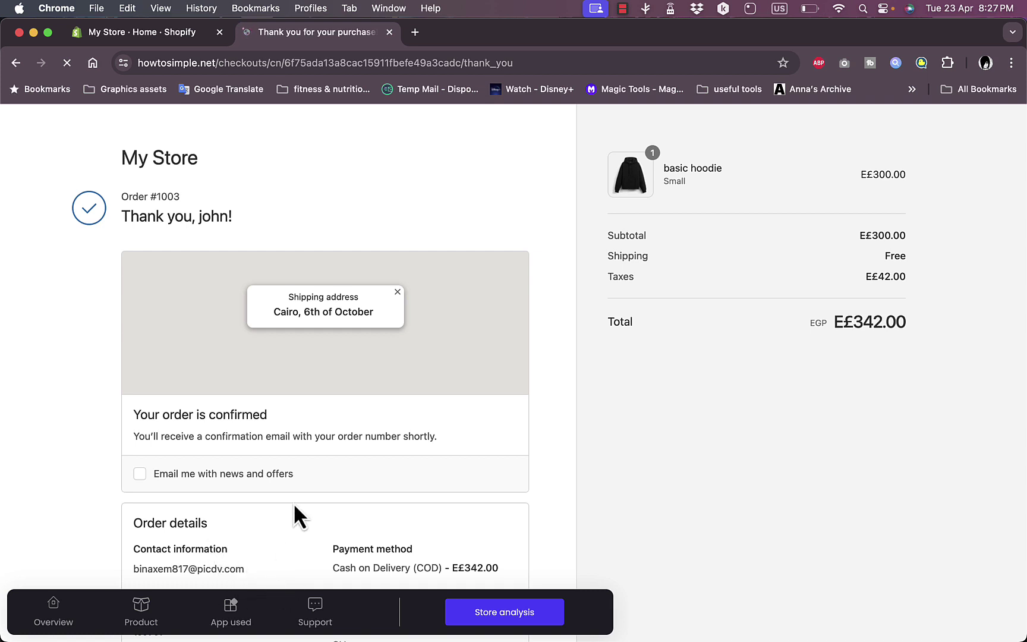
# - Scroll the order #1003 confirmation, then switch back to the My Store · Home admin tab
pyautogui.scroll(-5, 293, 502)
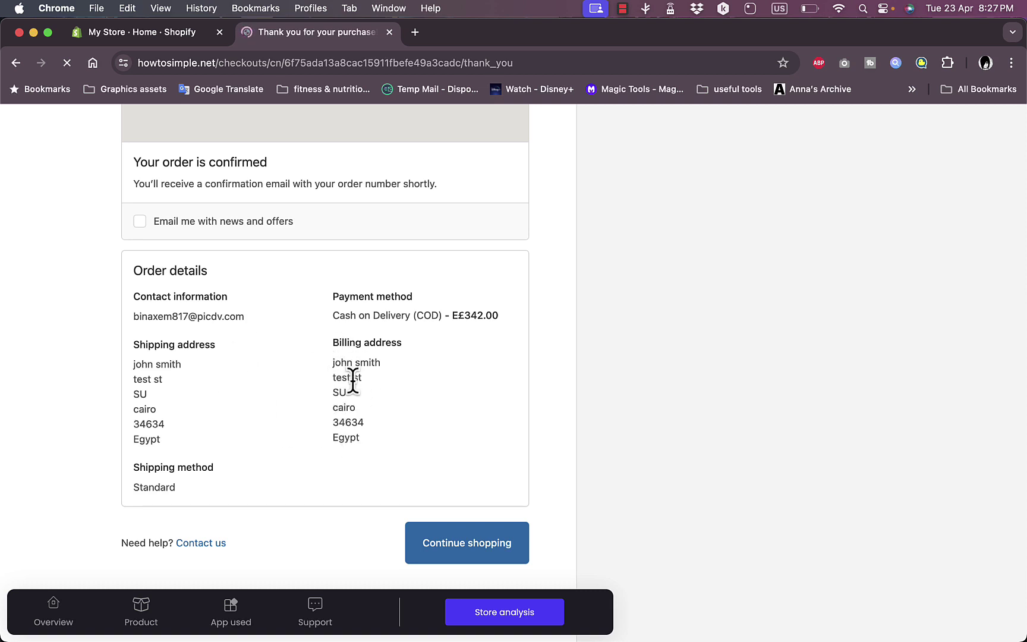
pyautogui.click(166, 37)
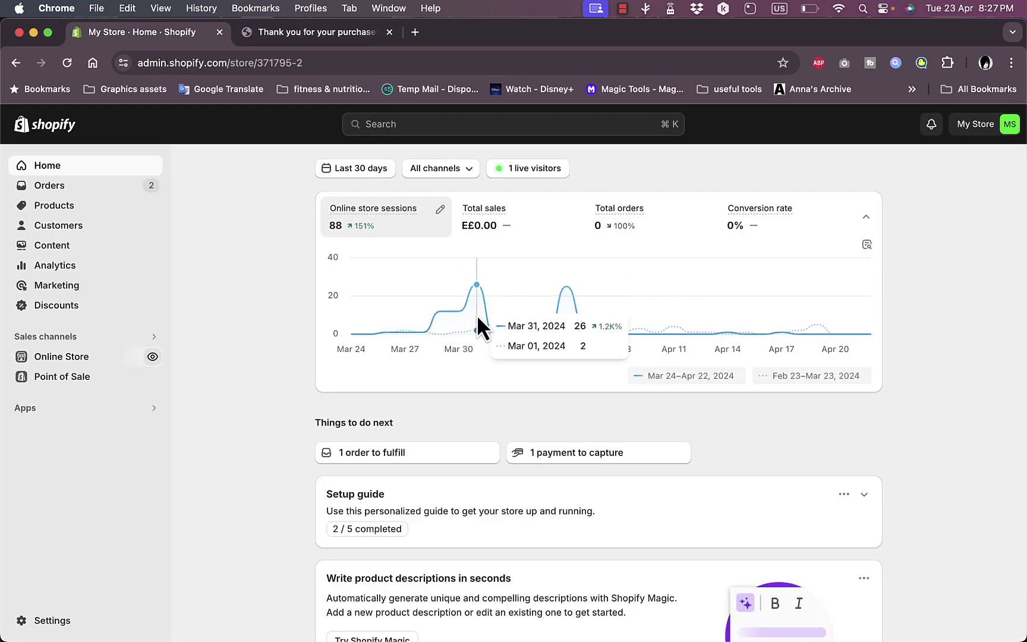
# - Reload the admin dashboard and open Orders, where #1003 shows payment pending and unfulfilled
pyautogui.click(70, 64)
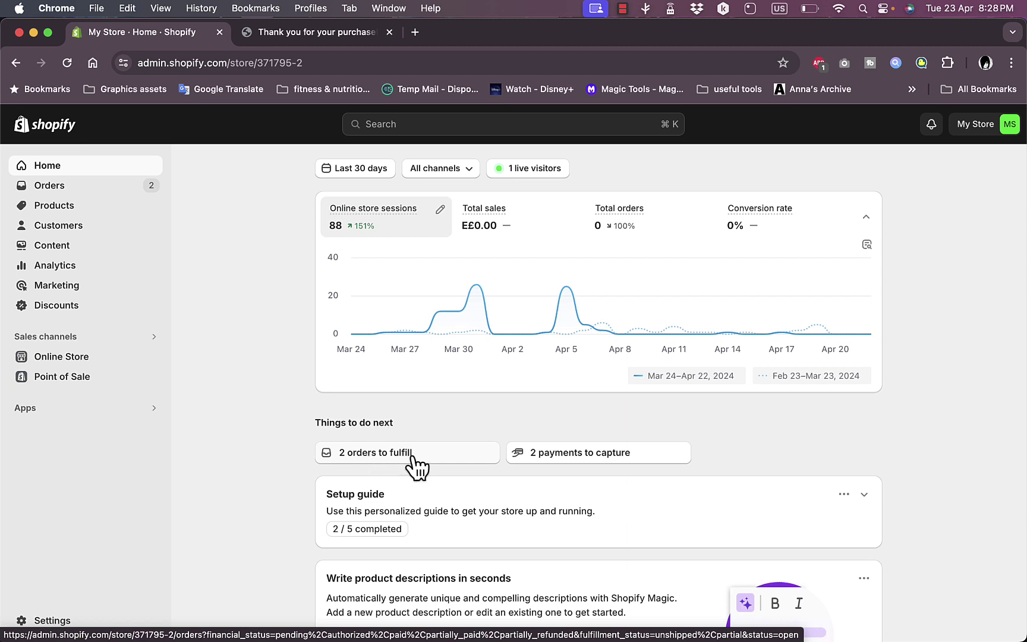
pyautogui.click(73, 185)
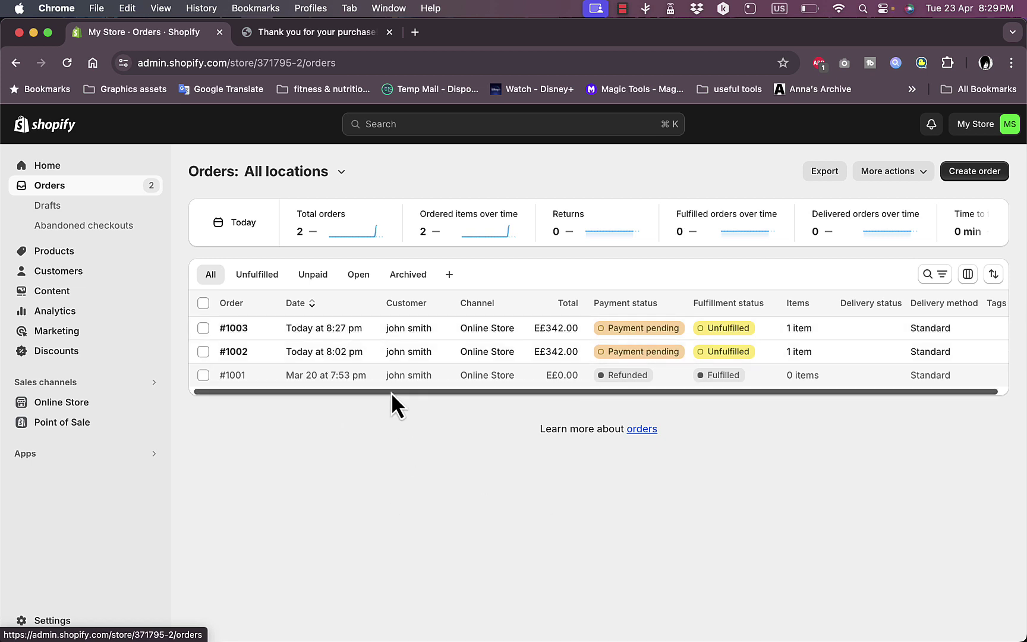
pyautogui.click(338, 329)
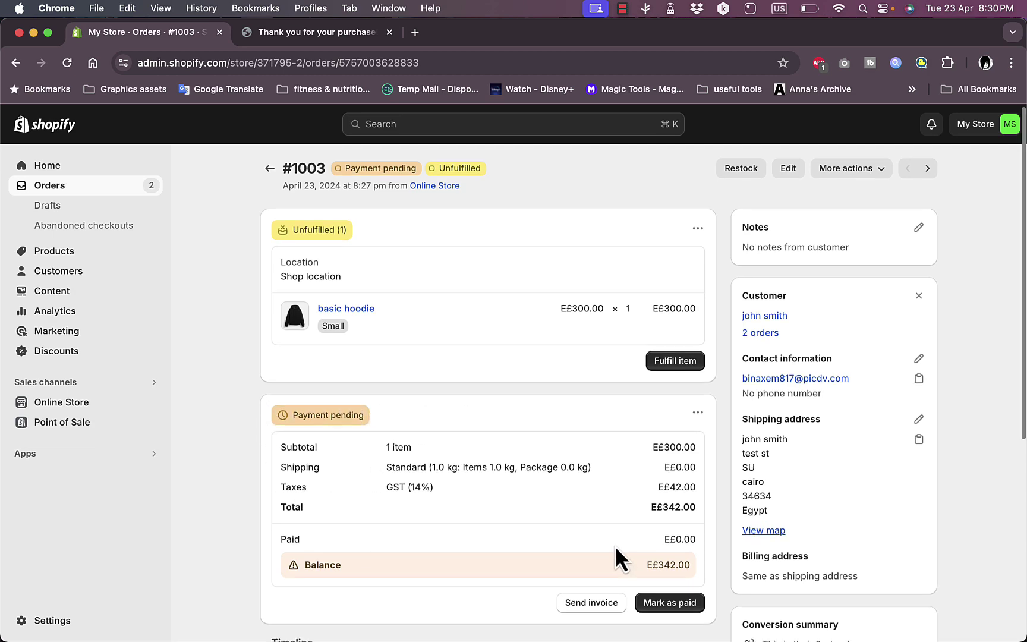
pyautogui.scroll(-4, 615, 546)
pyautogui.scroll(3, 615, 546)
pyautogui.scroll(2, 615, 545)
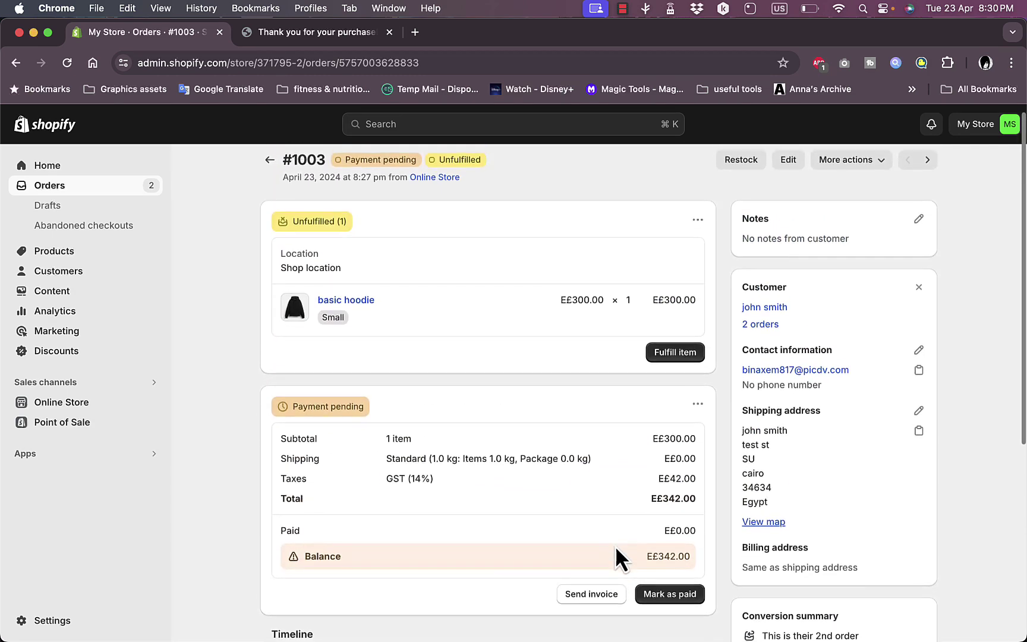
pyautogui.scroll(-1, 464, 417)
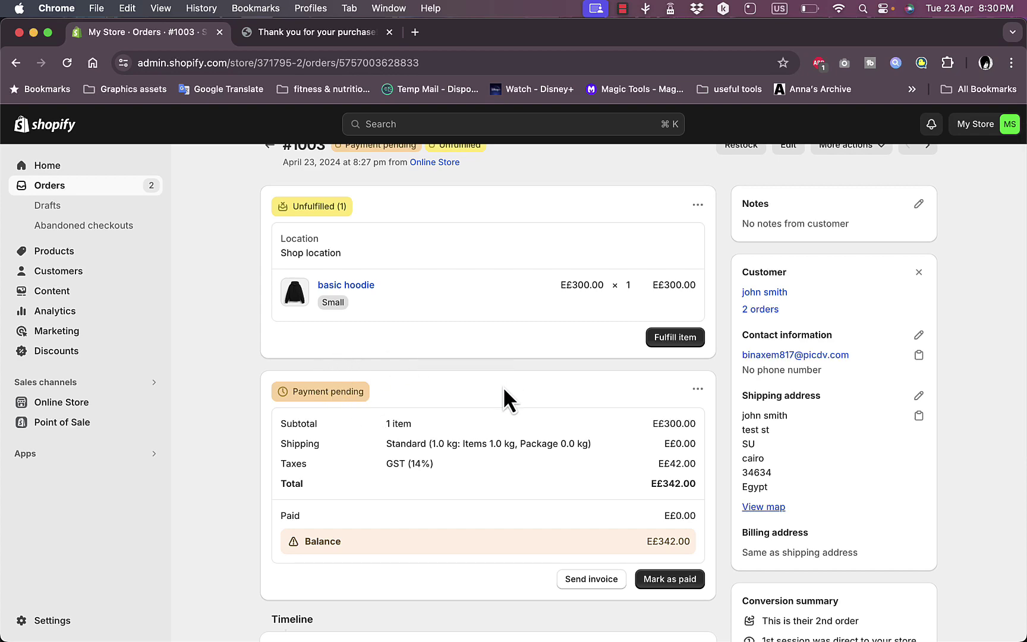
pyautogui.scroll(-5, 504, 390)
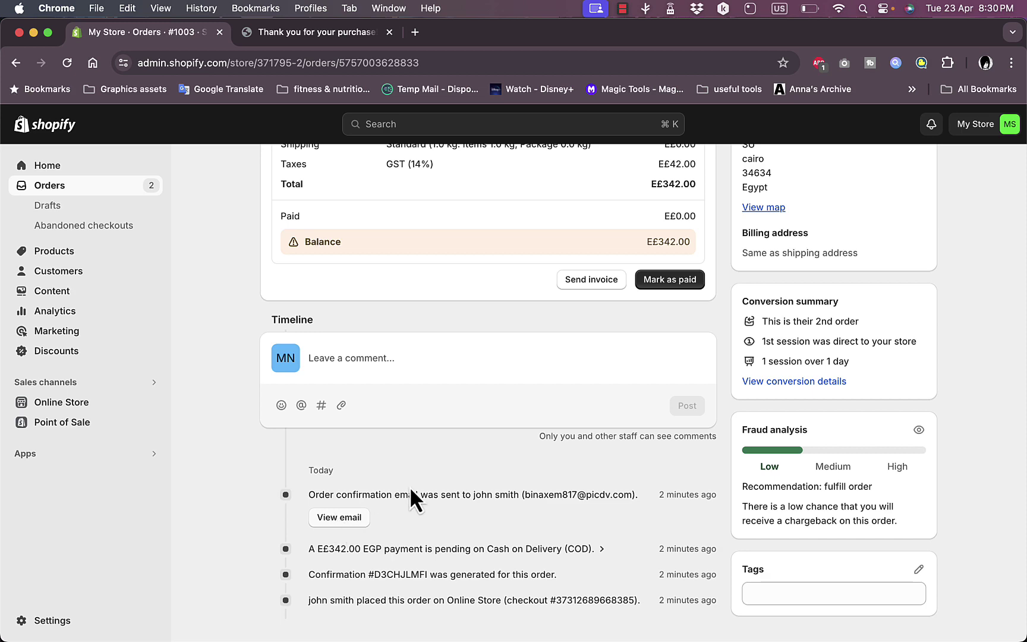
pyautogui.scroll(5, 435, 479)
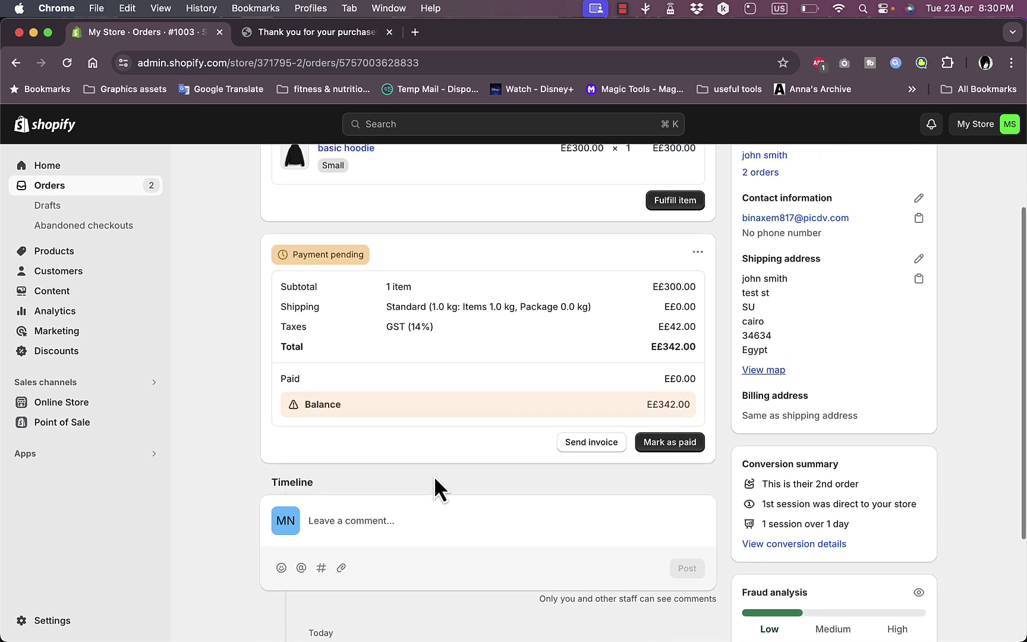
pyautogui.scroll(-5, 461, 532)
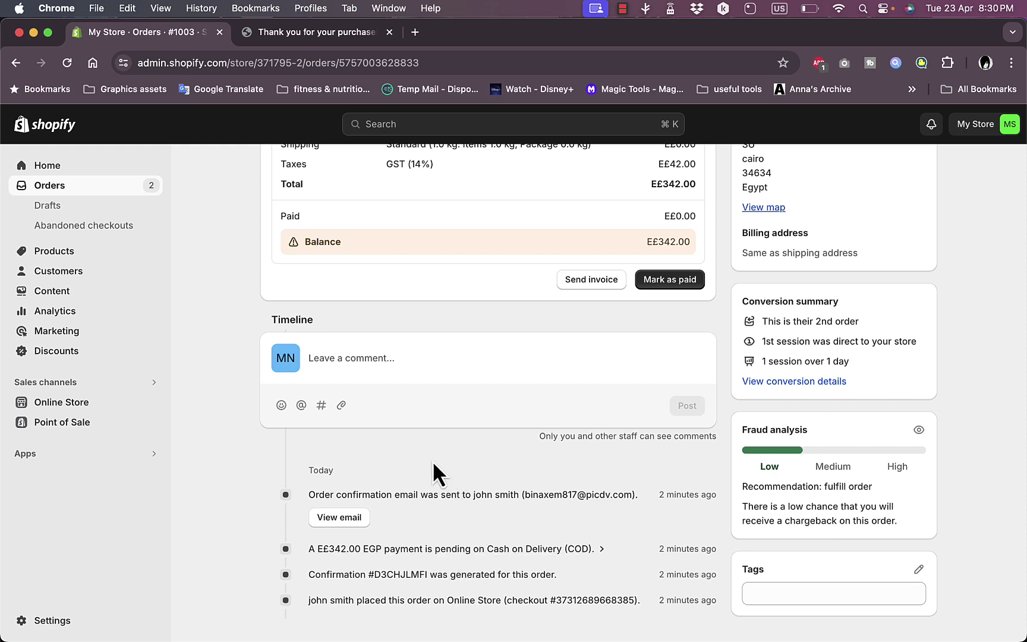
pyautogui.scroll(5, 431, 459)
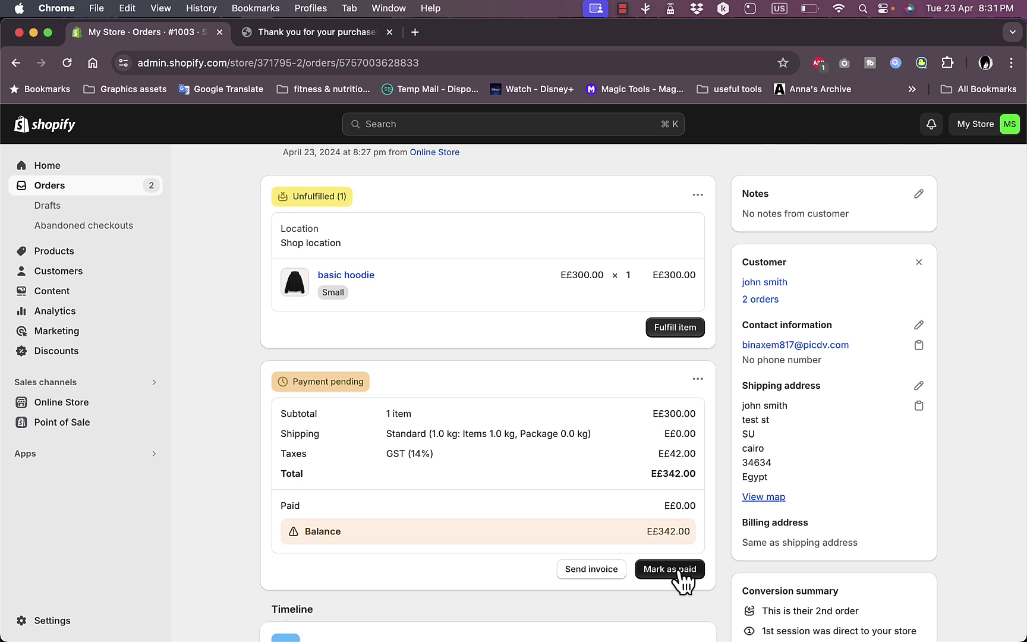
# - Cancel the invoice form, then mark order #1003 as paid by Cash on Delivery (COD)
pyautogui.click(591, 569)
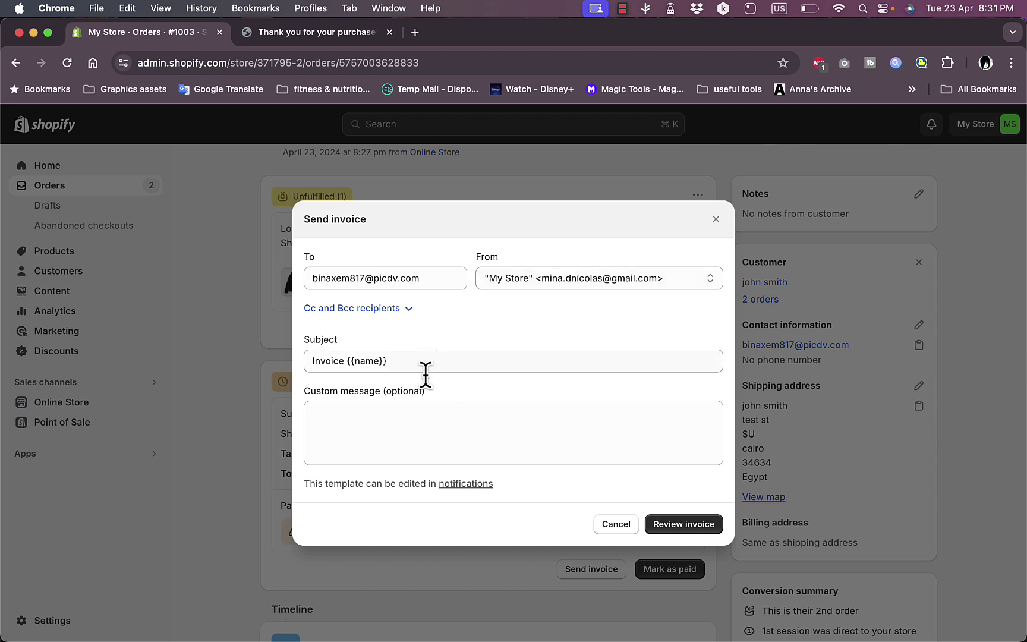
pyautogui.click(617, 526)
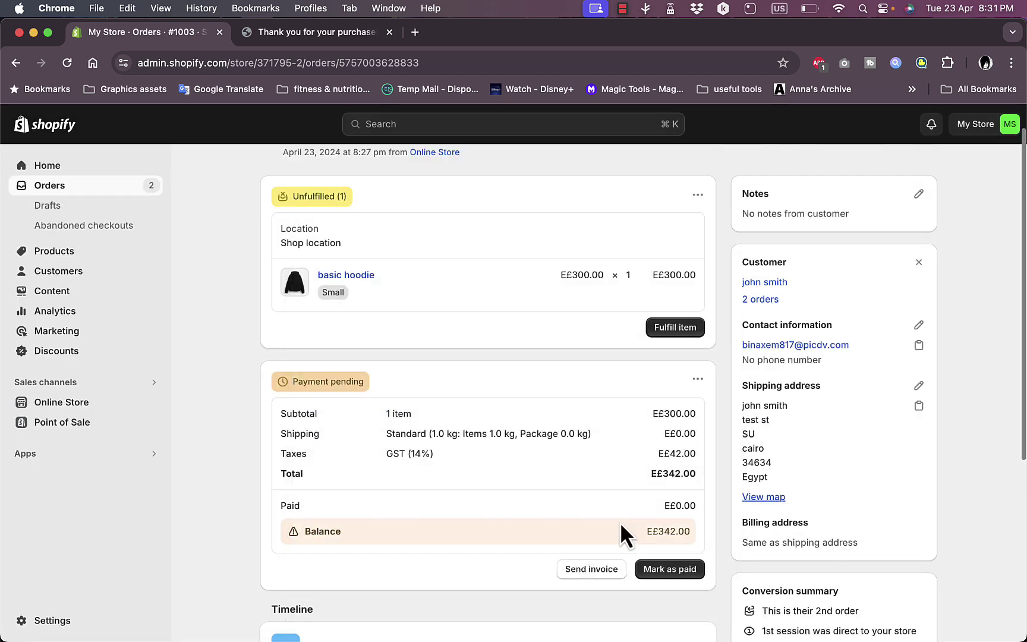
pyautogui.click(678, 573)
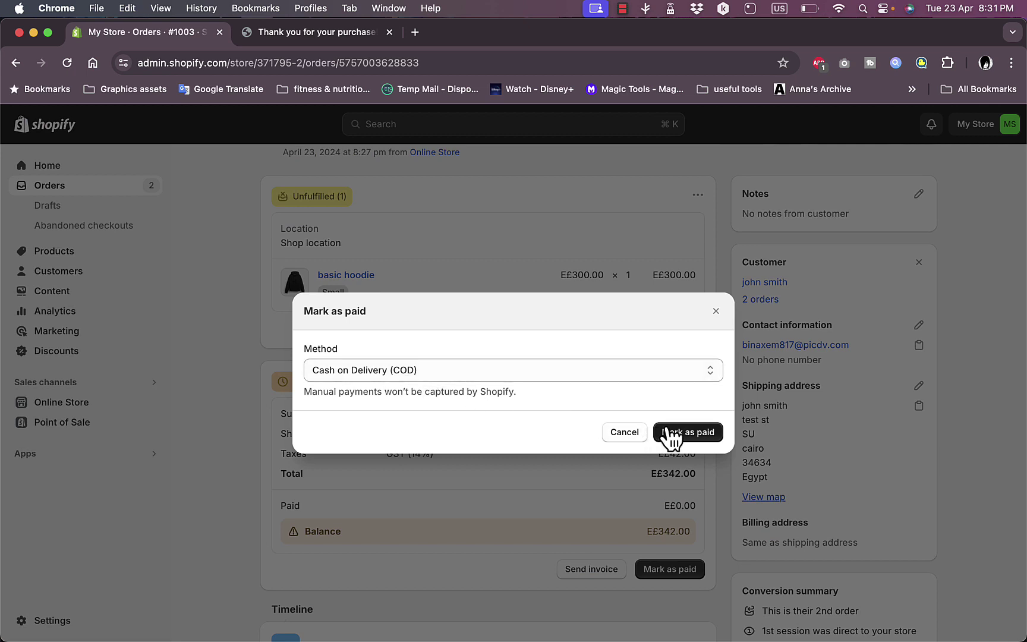
pyautogui.click(693, 433)
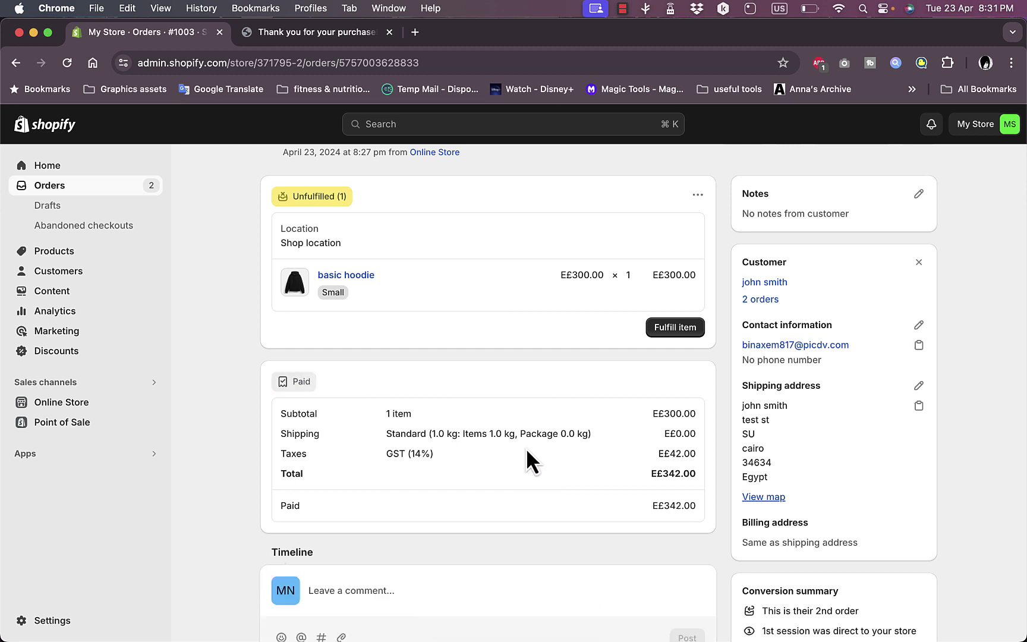
pyautogui.scroll(1, 513, 411)
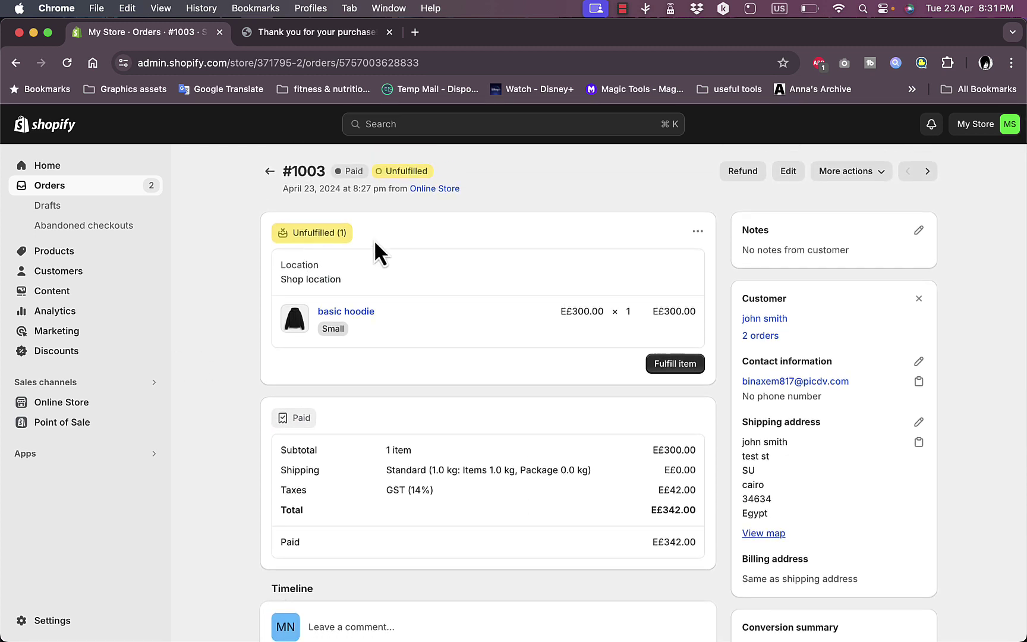
# - Fulfil the Small basic hoodie from Shop location as #1003-F1
pyautogui.click(697, 235)
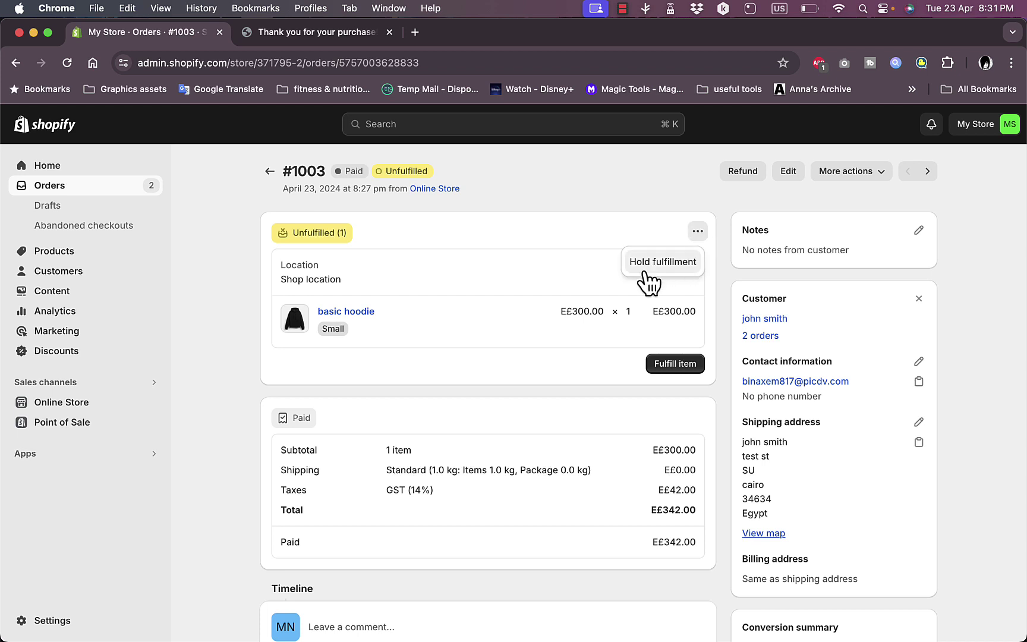
pyautogui.click(683, 371)
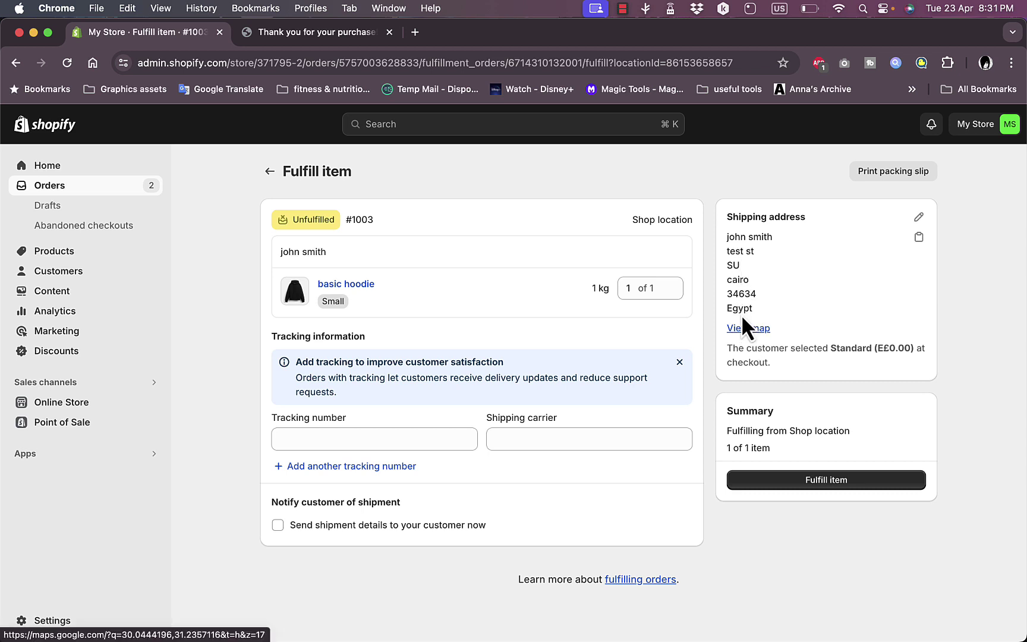
pyautogui.click(832, 483)
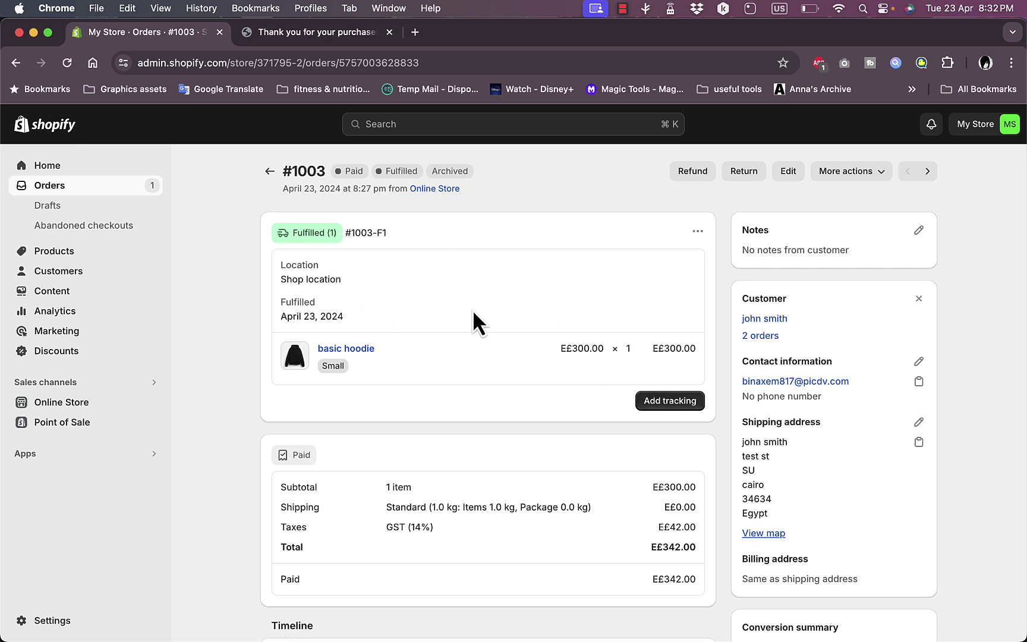
# - Start adding tracking for fulfilment #1003-F1 with Other as the shipping carrier
pyautogui.click(670, 401)
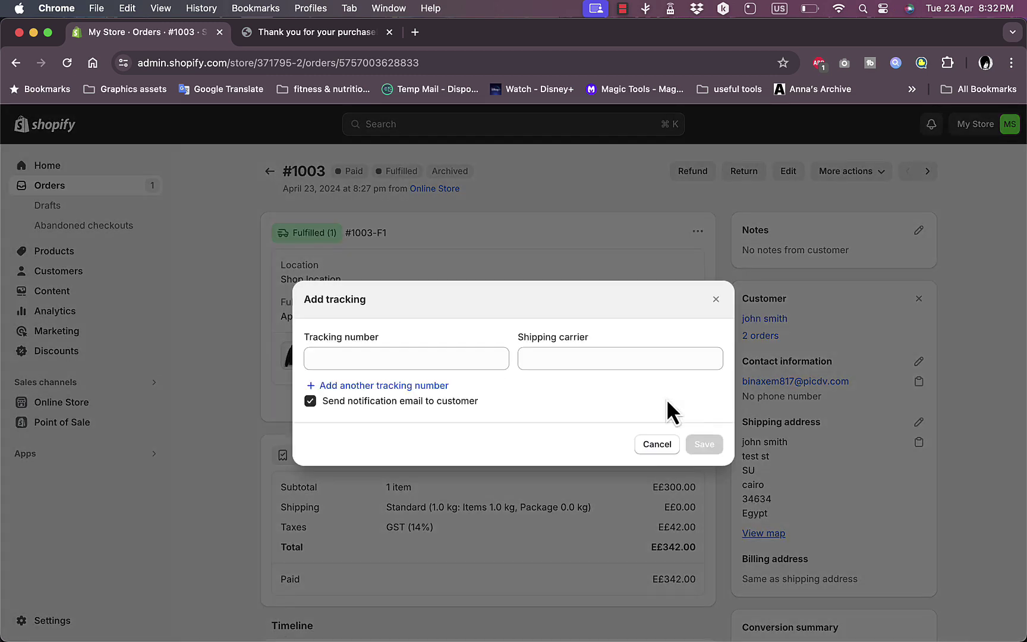
pyautogui.click(541, 354)
pyautogui.scroll(-5, 573, 469)
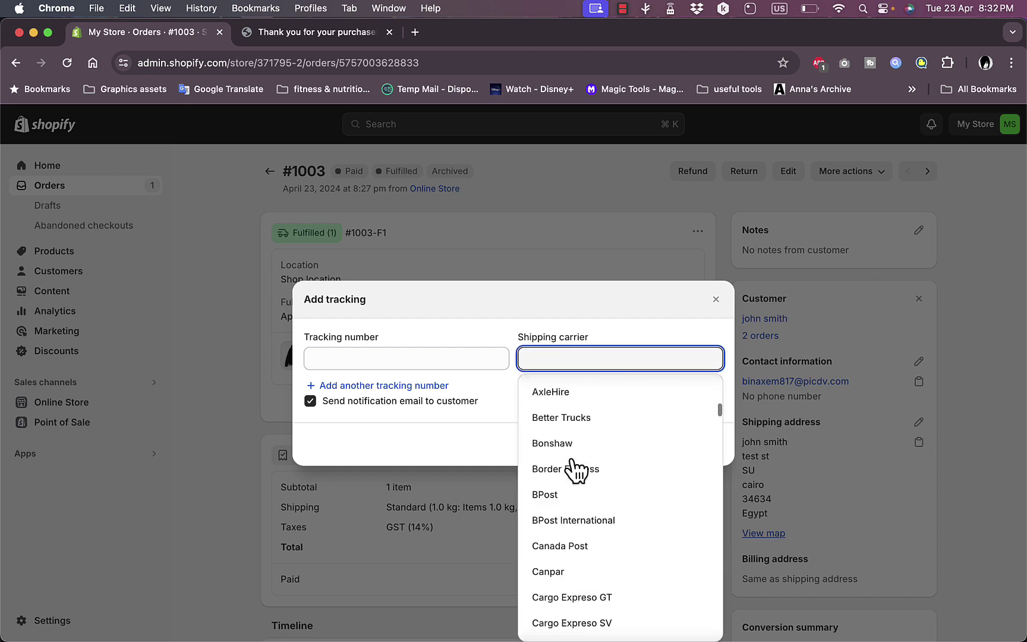
pyautogui.scroll(-15, 572, 460)
pyautogui.scroll(-20, 571, 461)
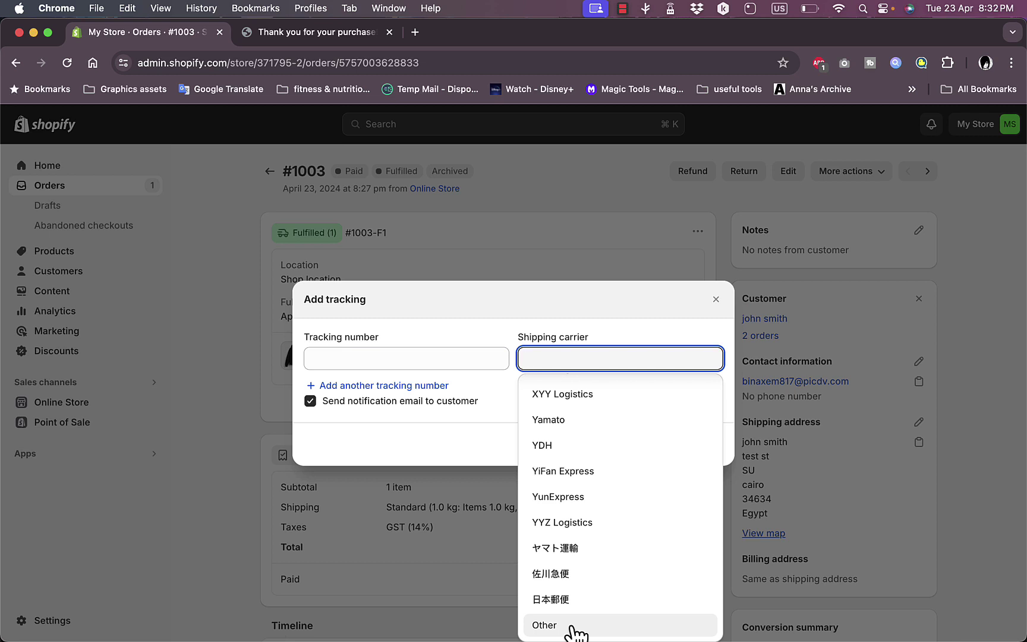
pyautogui.click(574, 625)
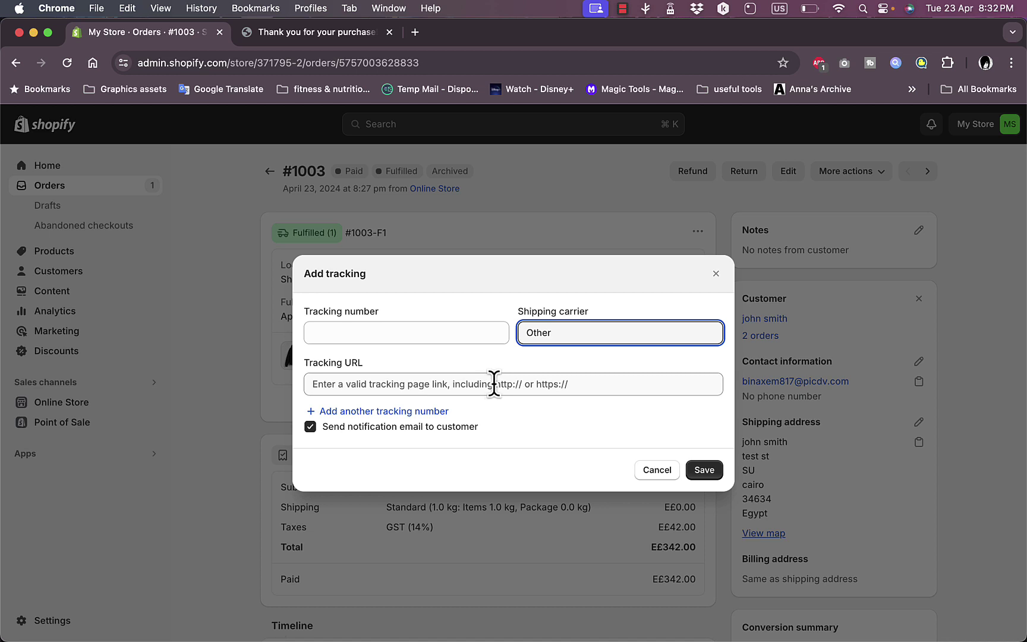
# - Add a second tracking number entry, turn off the customer notification email, and save
pyautogui.click(446, 336)
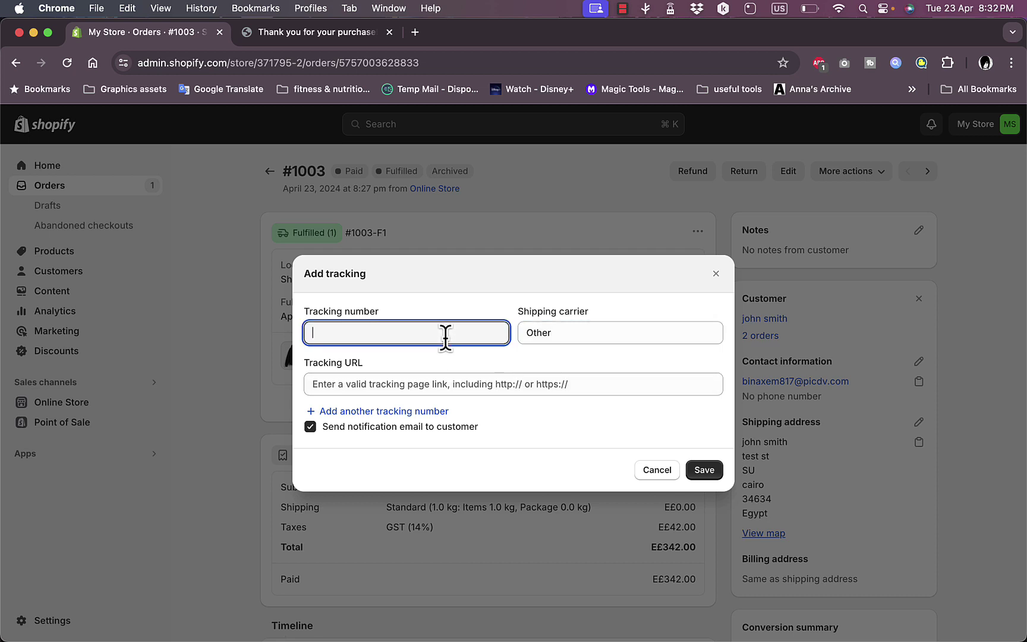
pyautogui.click(357, 415)
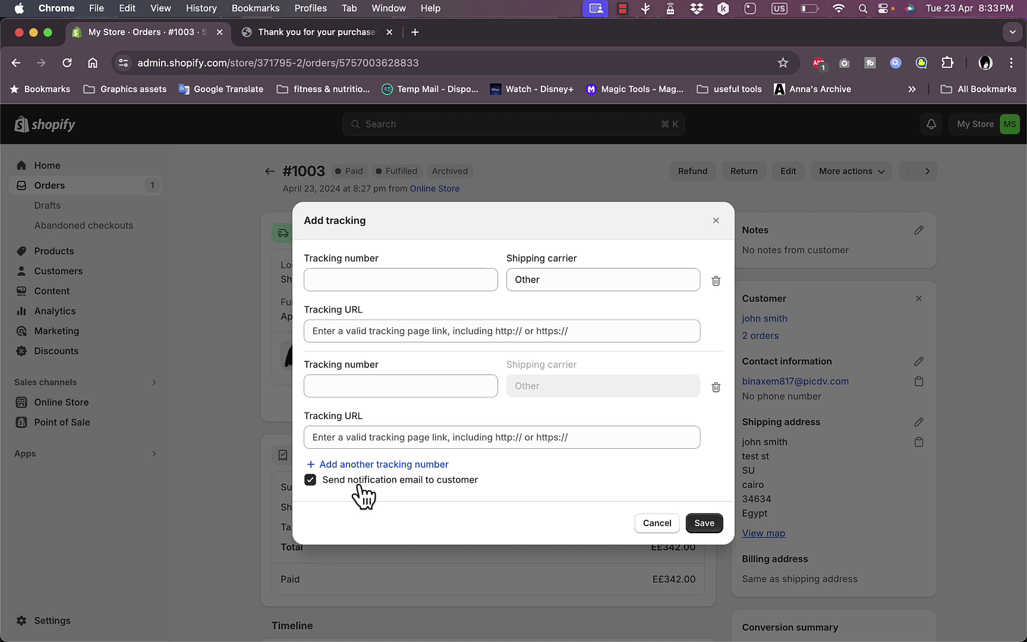
pyautogui.click(312, 481)
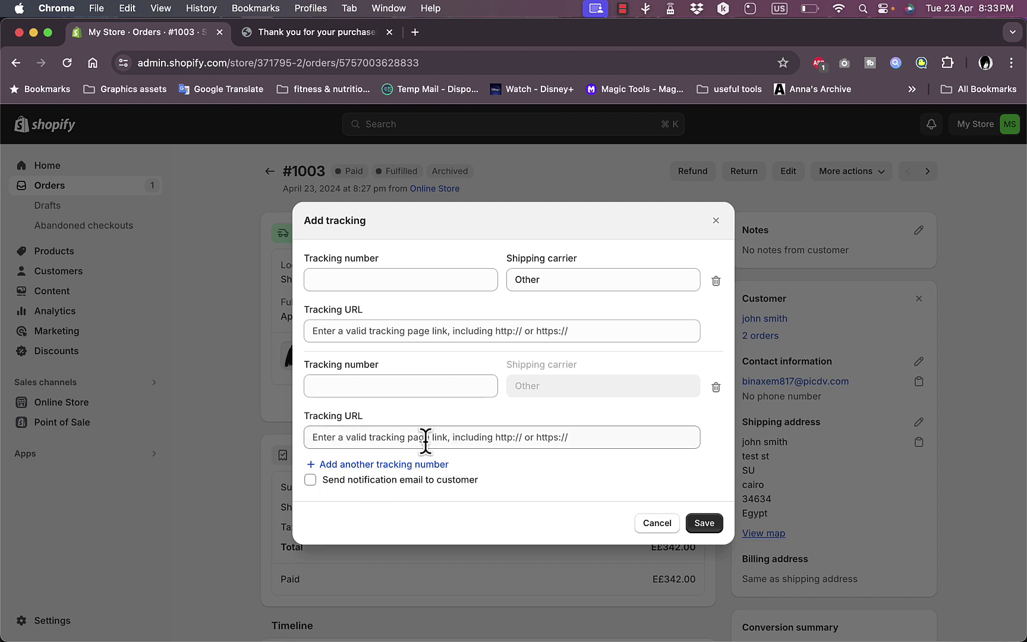
pyautogui.click(706, 523)
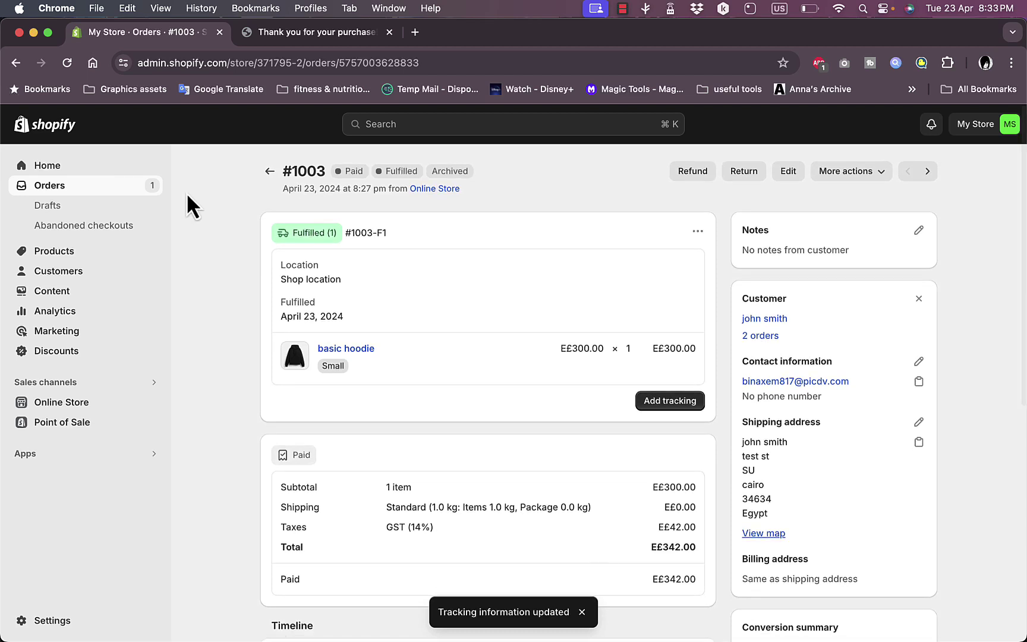
pyautogui.click(53, 186)
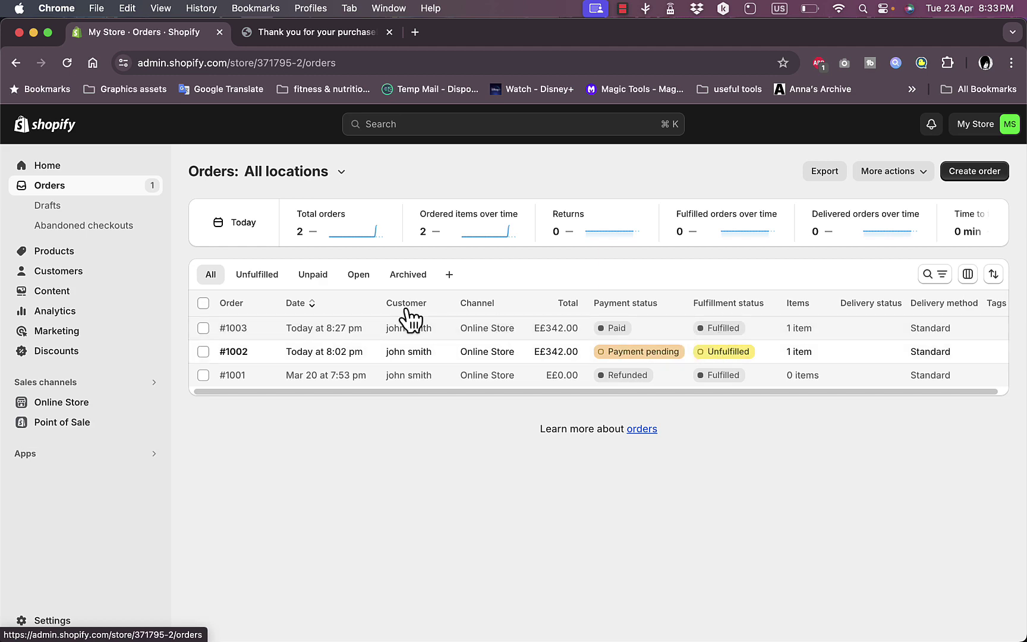
pyautogui.click(338, 327)
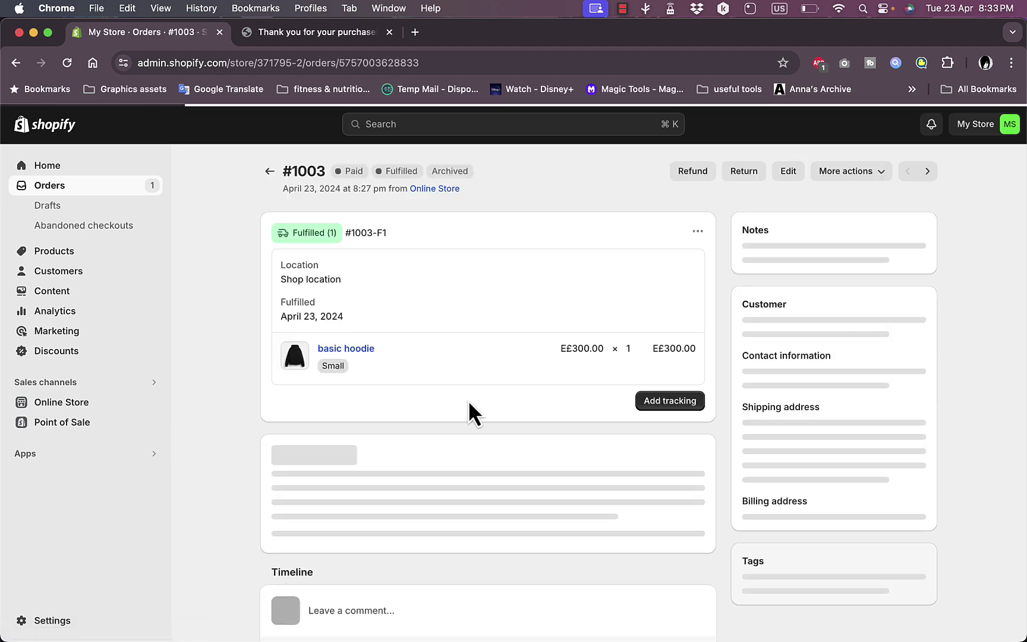
pyautogui.scroll(-3, 468, 399)
pyautogui.scroll(-5, 467, 400)
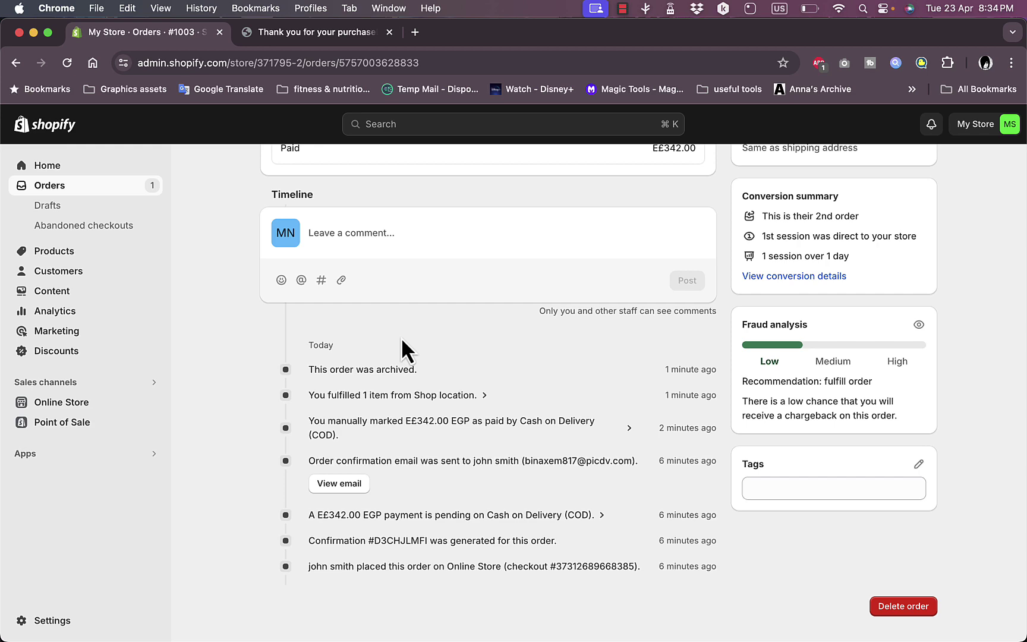
pyautogui.scroll(10, 402, 342)
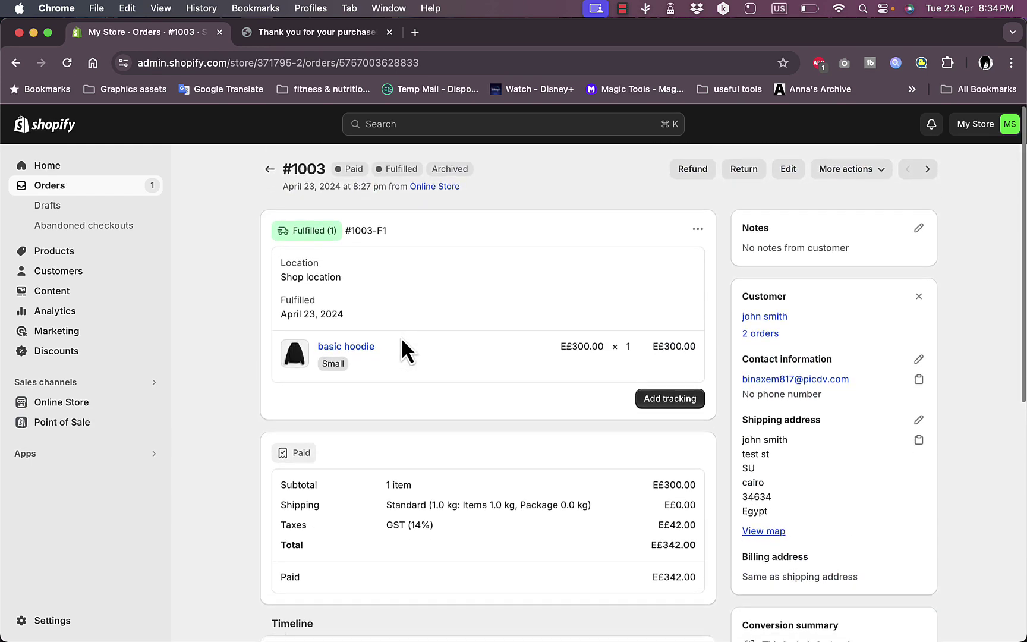
pyautogui.scroll(-8, 403, 342)
pyautogui.scroll(6, 399, 330)
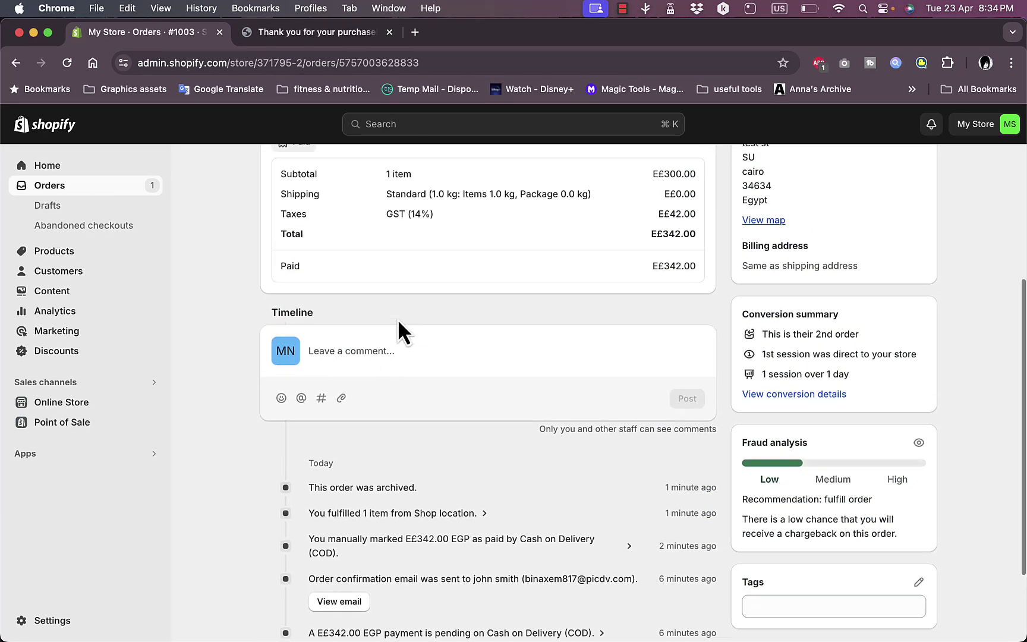
pyautogui.scroll(-1, 398, 326)
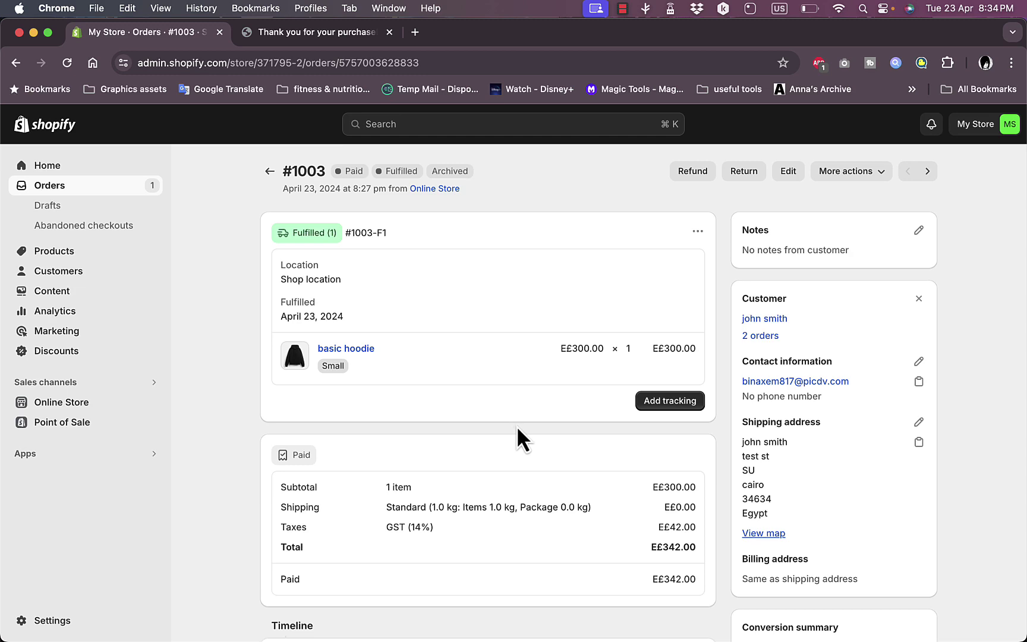
pyautogui.click(660, 404)
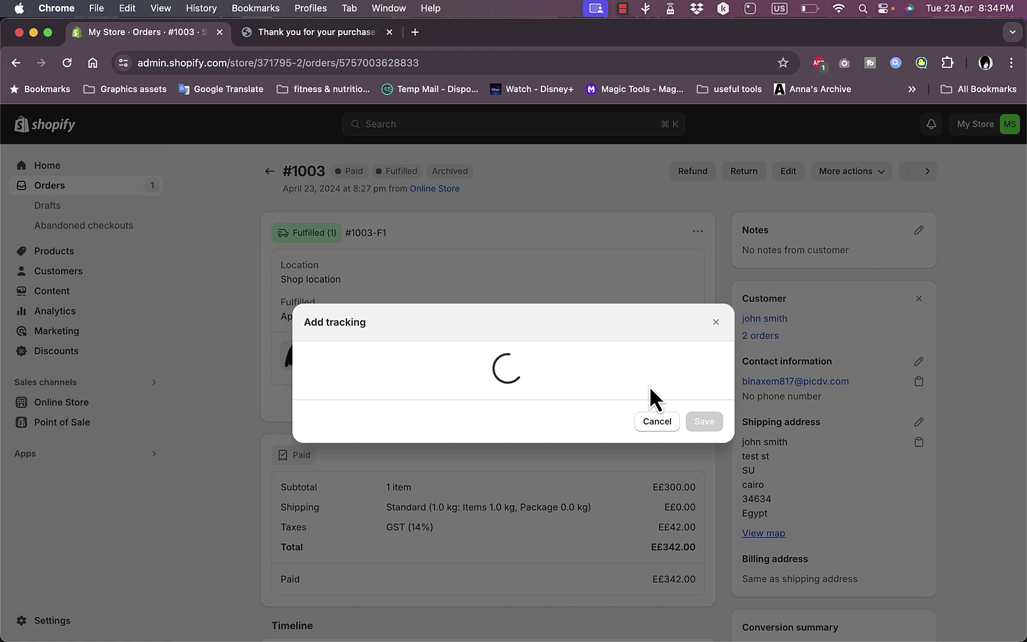
pyautogui.click(626, 357)
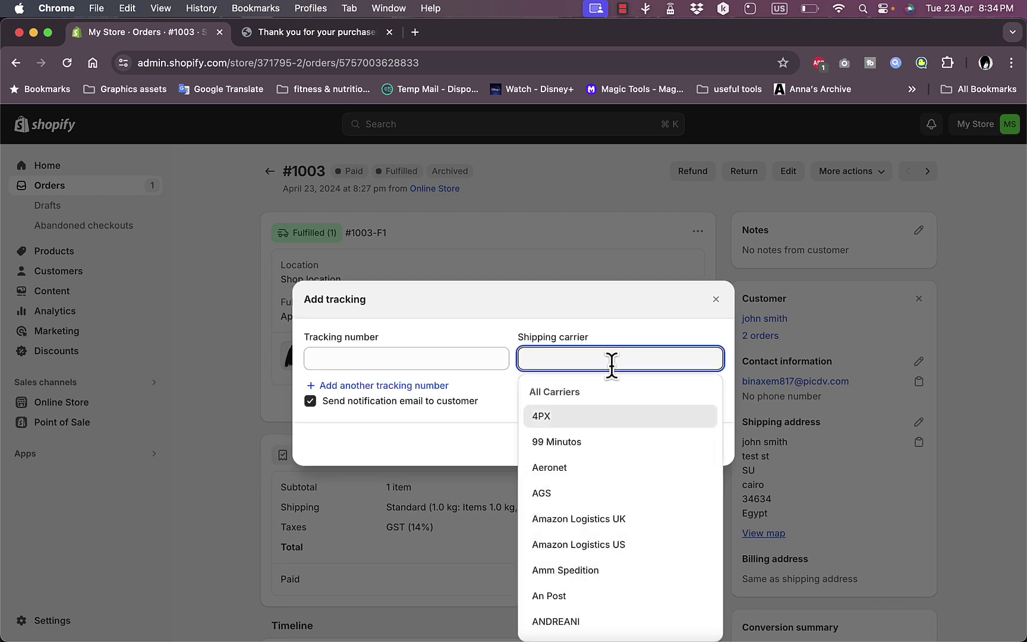
pyautogui.click(570, 469)
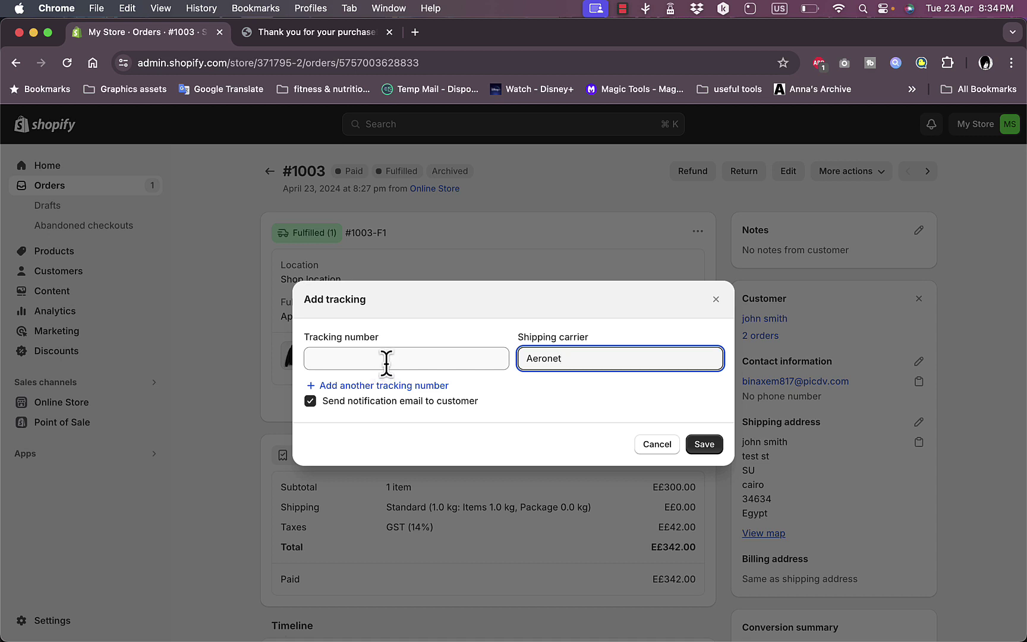
pyautogui.click(657, 445)
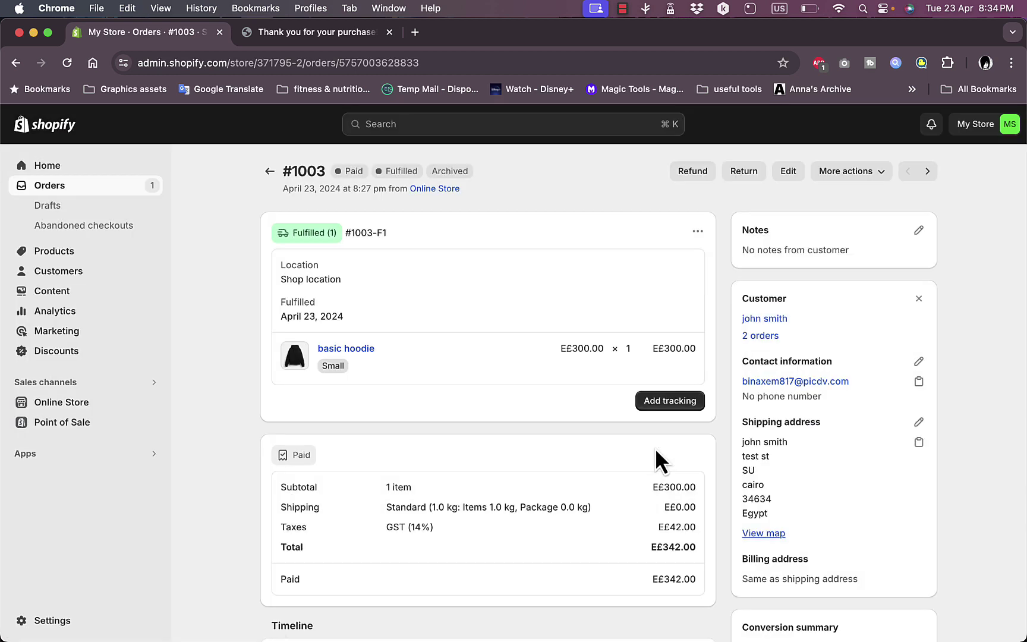